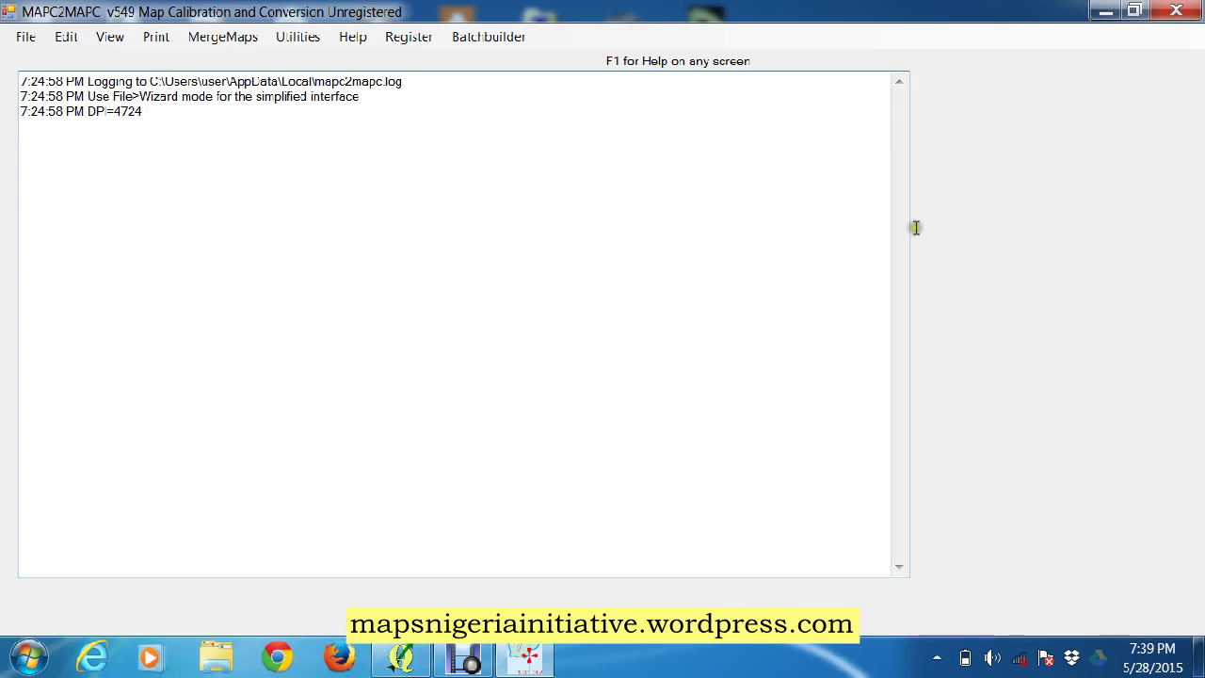
- Open Ejigbomap.jpg from the blogwork folder on drive C in Photo Gallery and enlarge it to examine the mapped towns
click(209, 664)
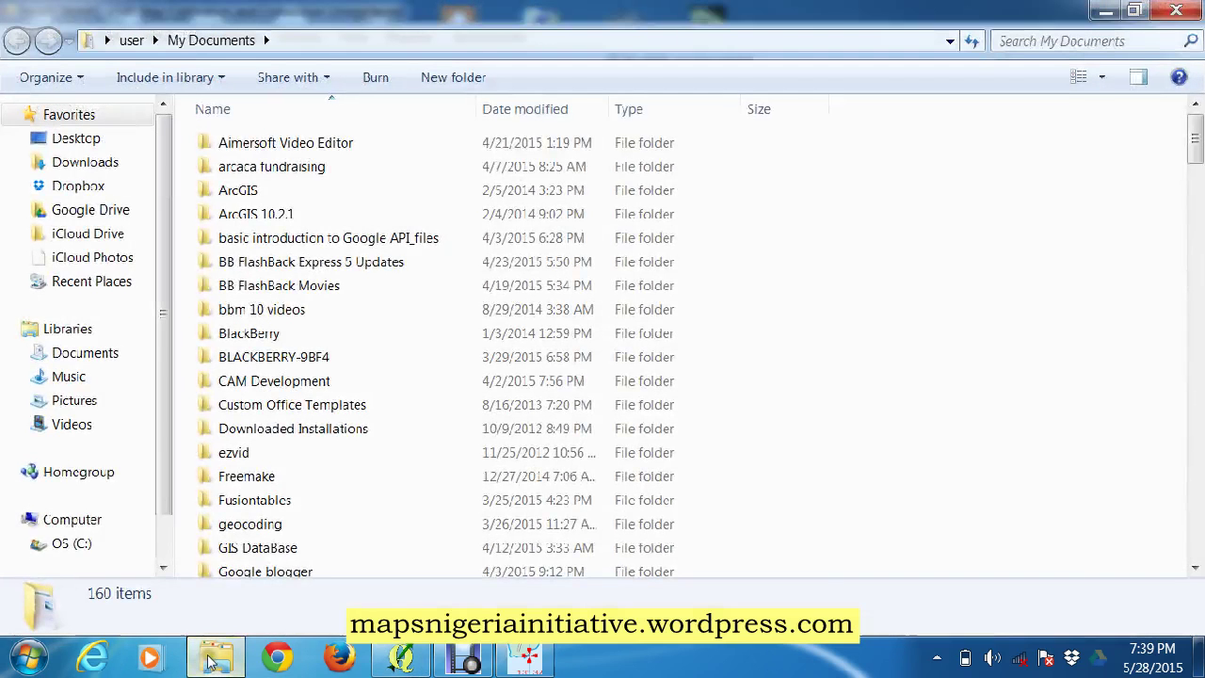
click(81, 544)
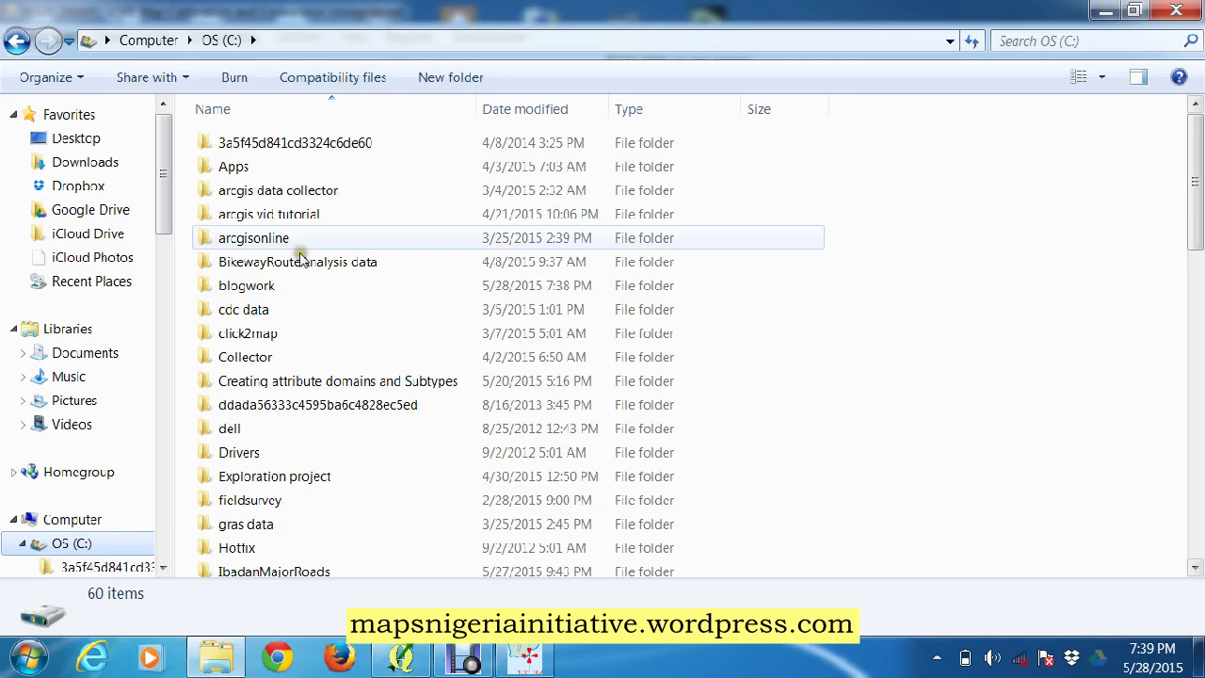
double_click(264, 286)
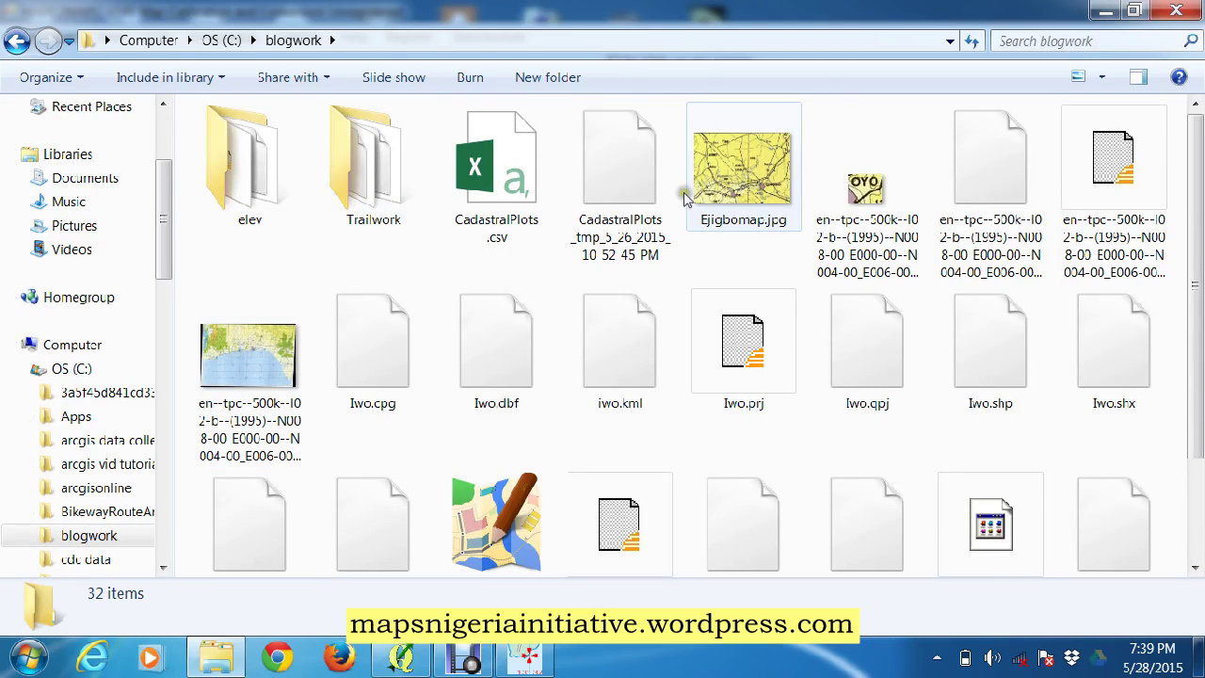
click(777, 191)
right_click(777, 192)
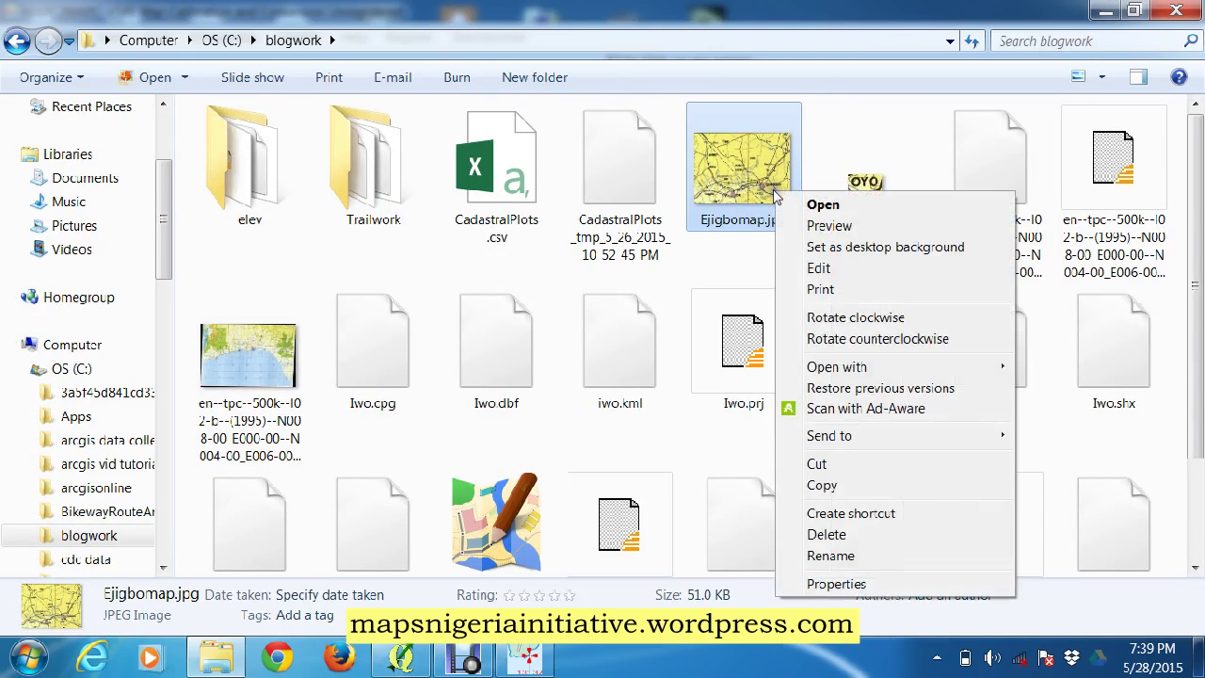
click(809, 201)
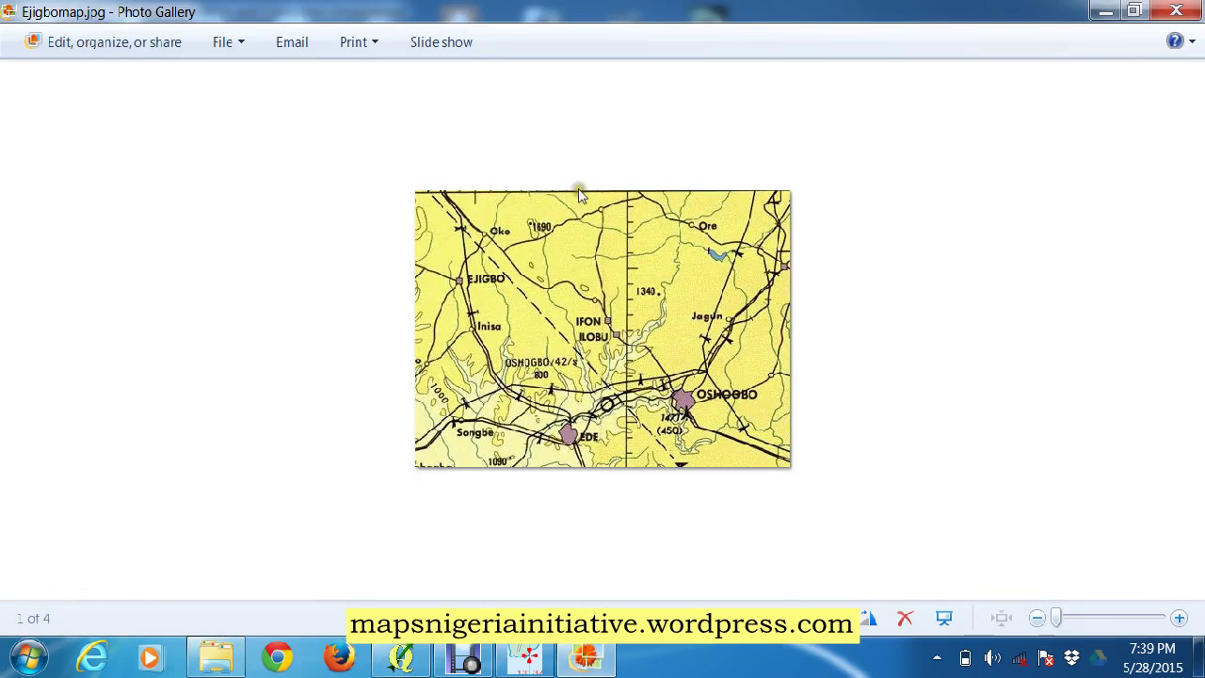
scroll(1059, 619, up, 2)
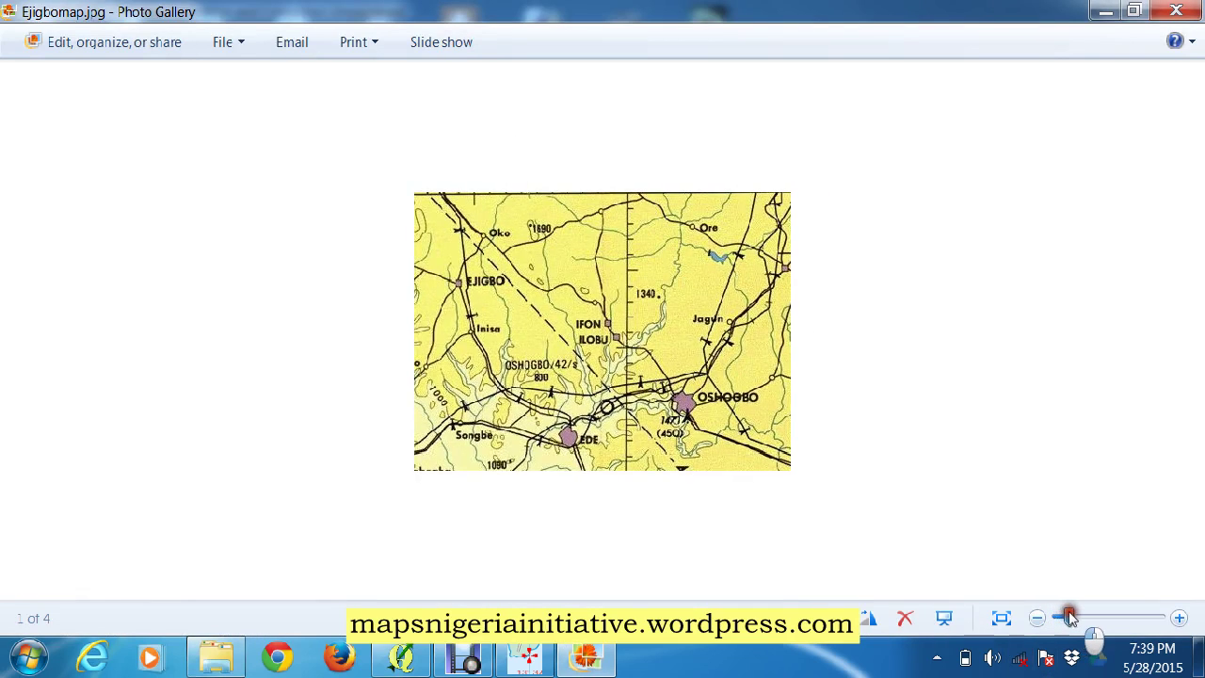
drag(1079, 618, 1095, 617)
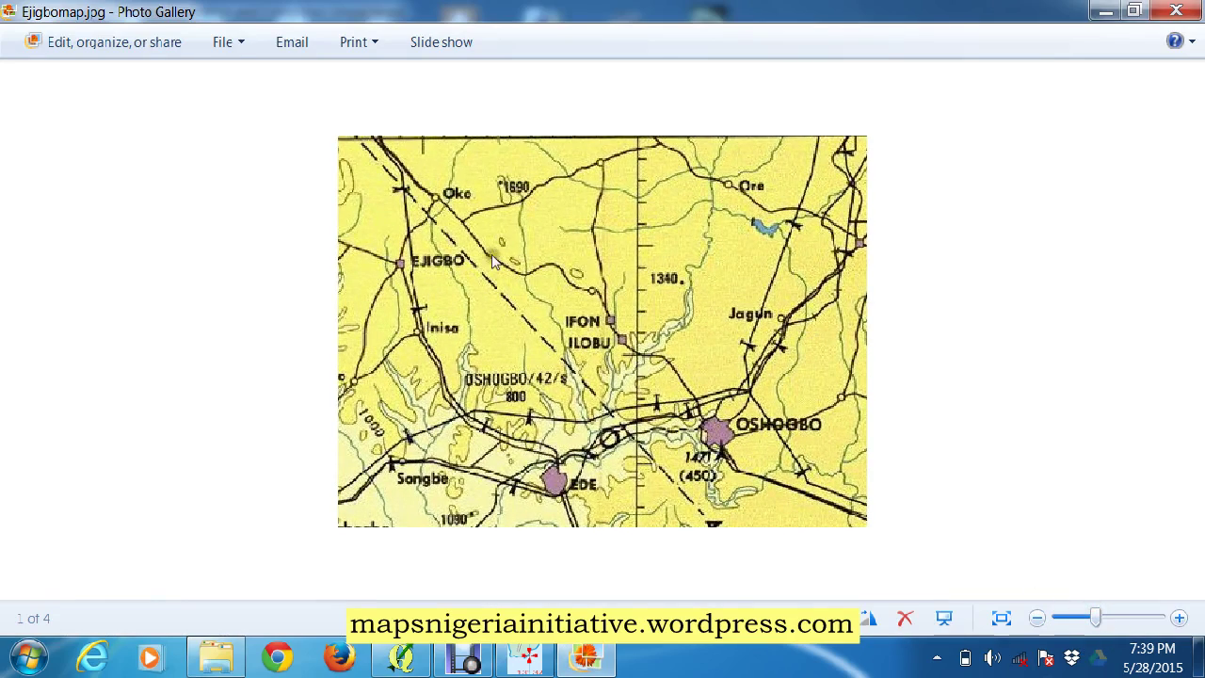
drag(1103, 619, 1113, 619)
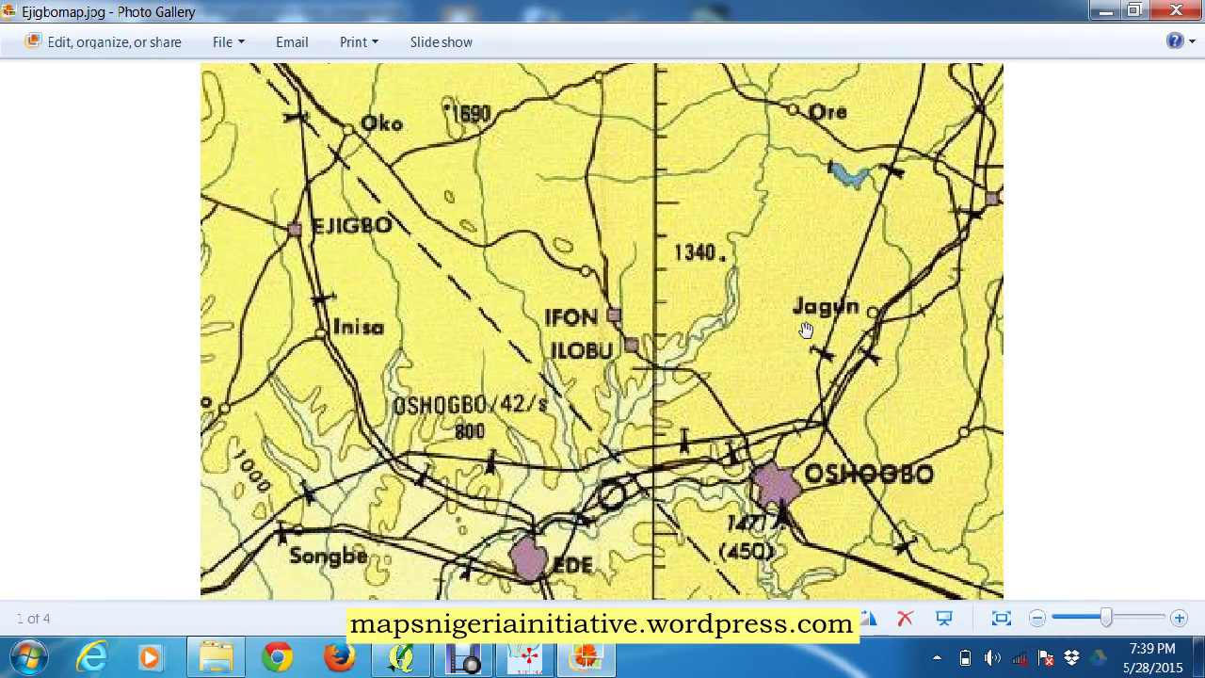
- Switch to MAPC2MAPC and start loading an image for calibration from map coordinates
click(524, 659)
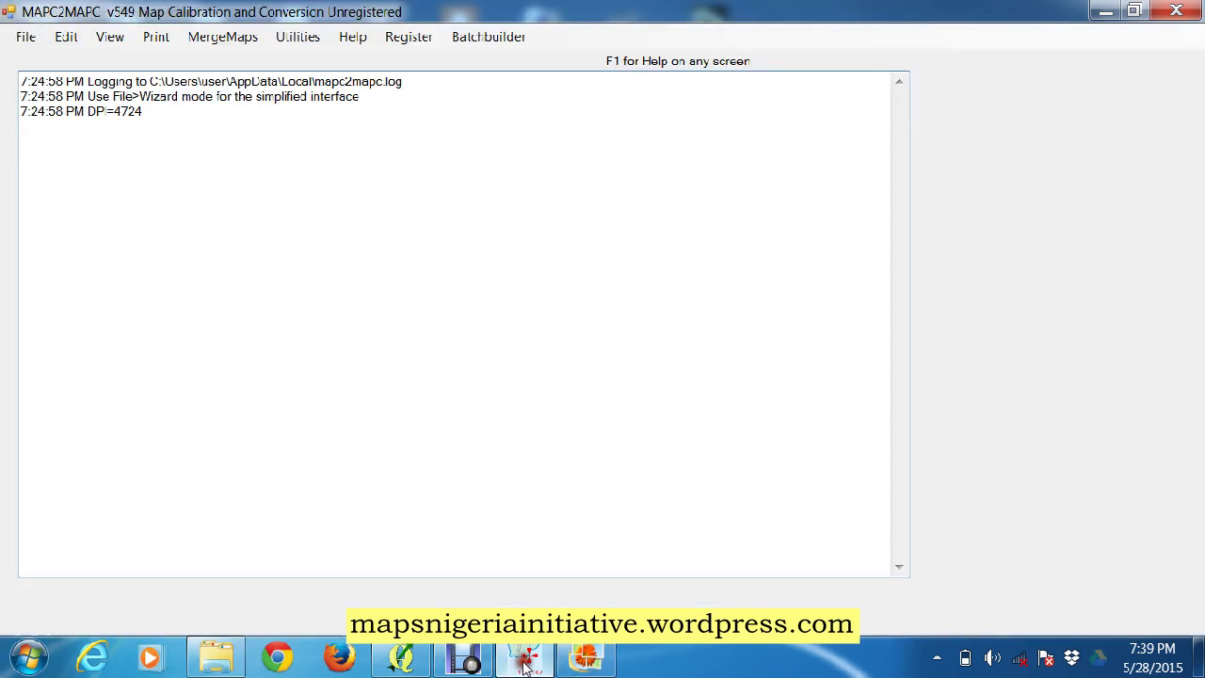
click(25, 37)
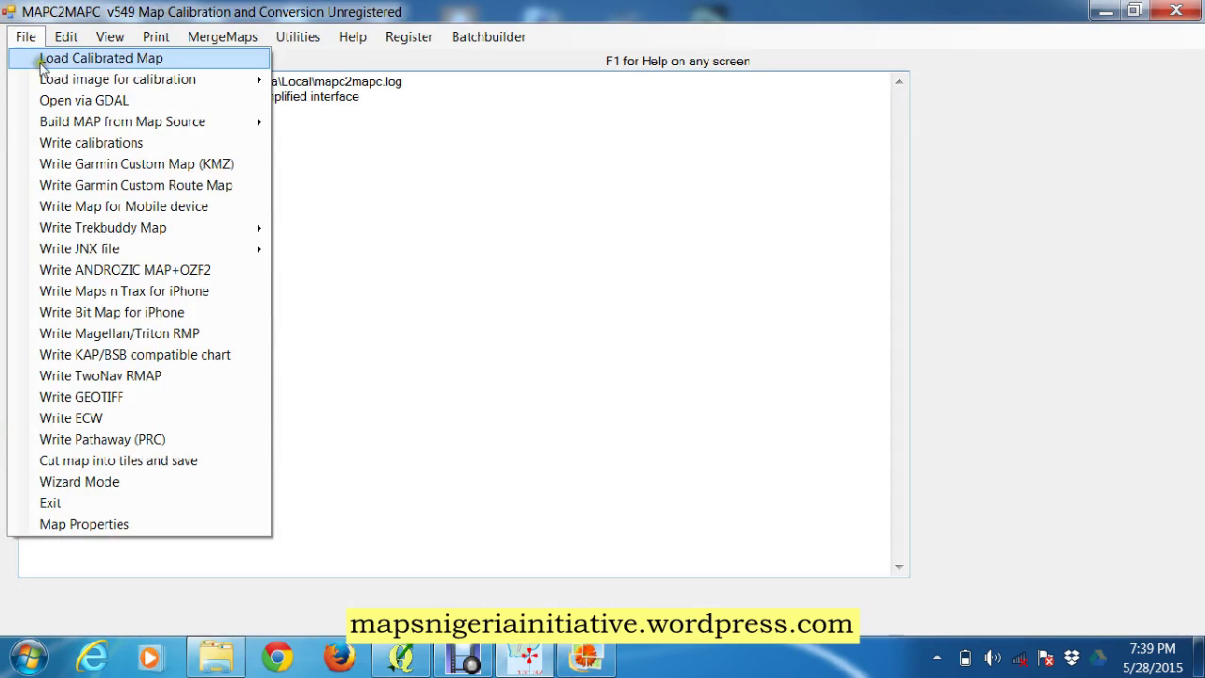
mouse_move(83, 84)
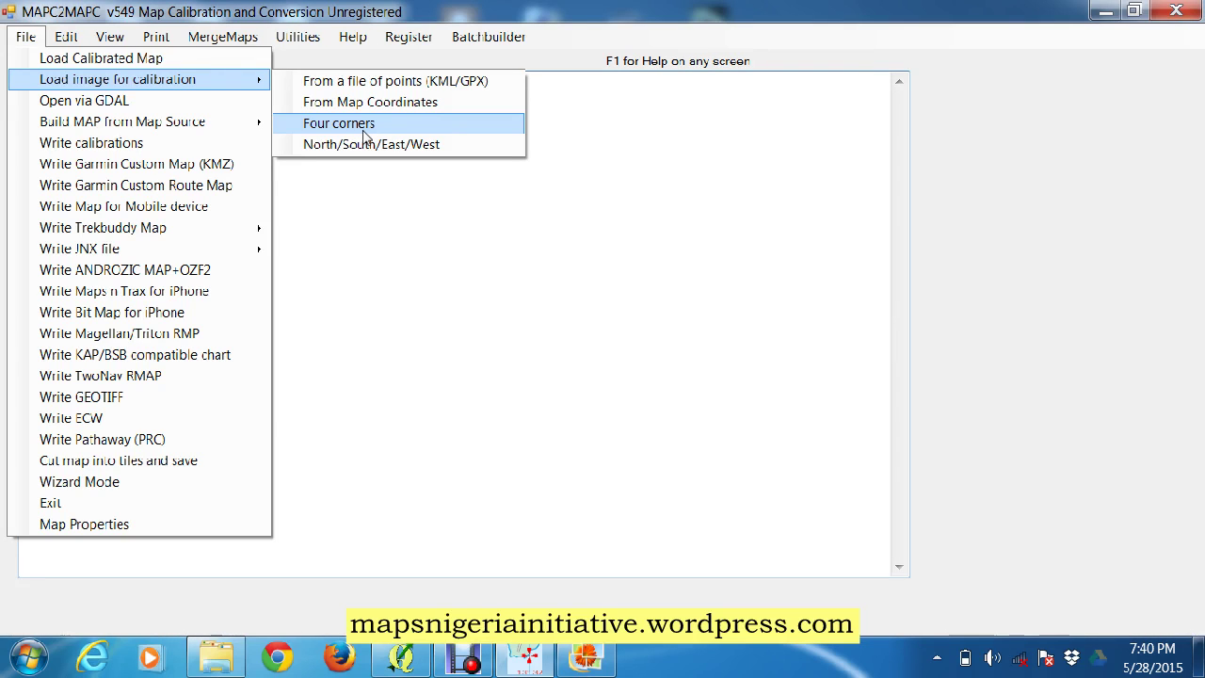
click(296, 126)
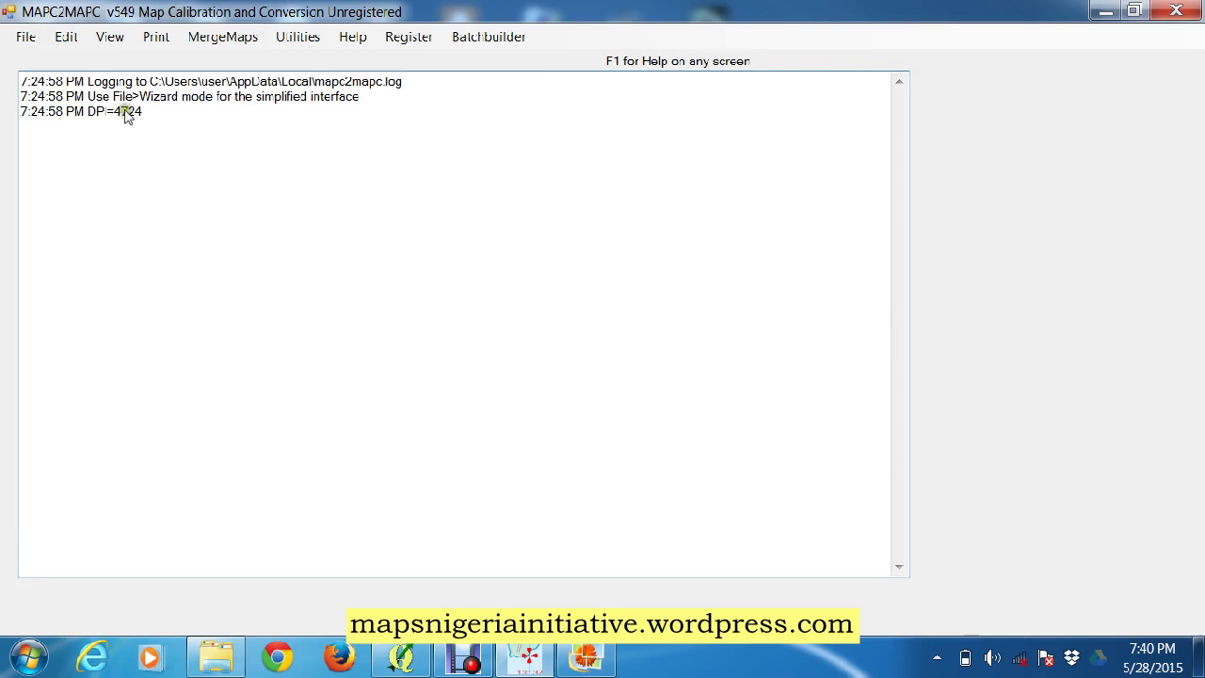
click(66, 36)
mouse_move(28, 36)
mouse_move(121, 79)
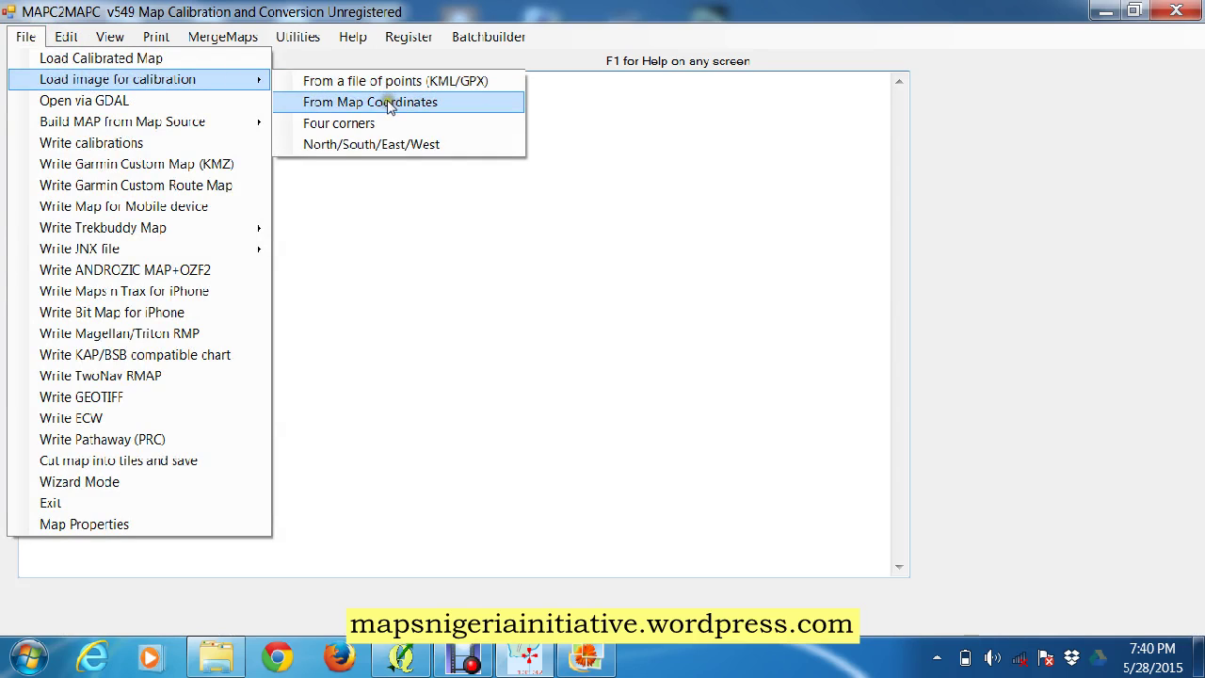
click(389, 103)
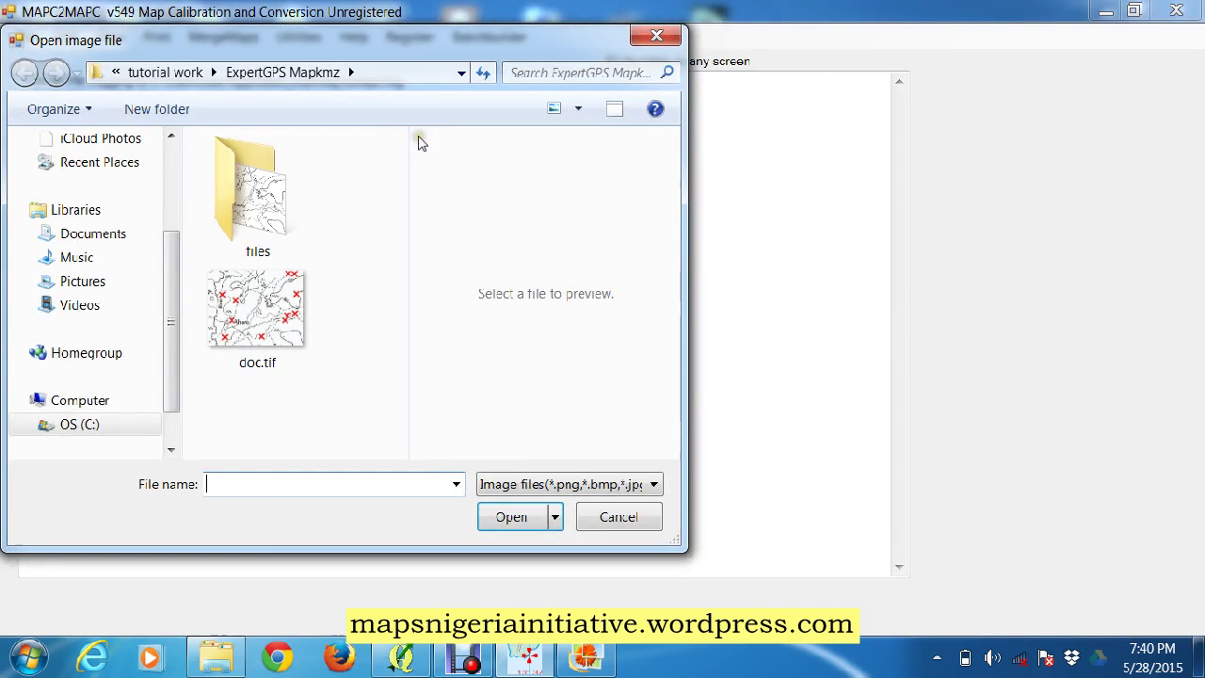
- Load Ejigbomap.jpg from the blogwork folder on drive C, using the Latitude/Longitude grid type and the WGS 84 datum
click(94, 428)
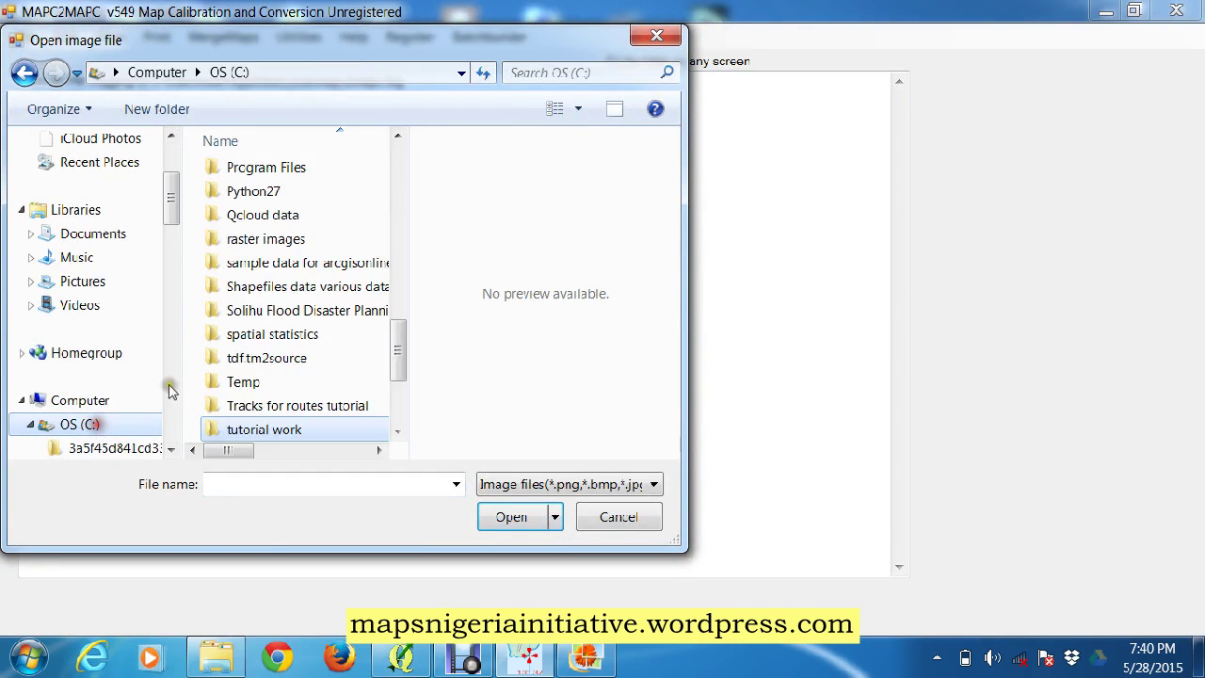
click(398, 184)
click(391, 188)
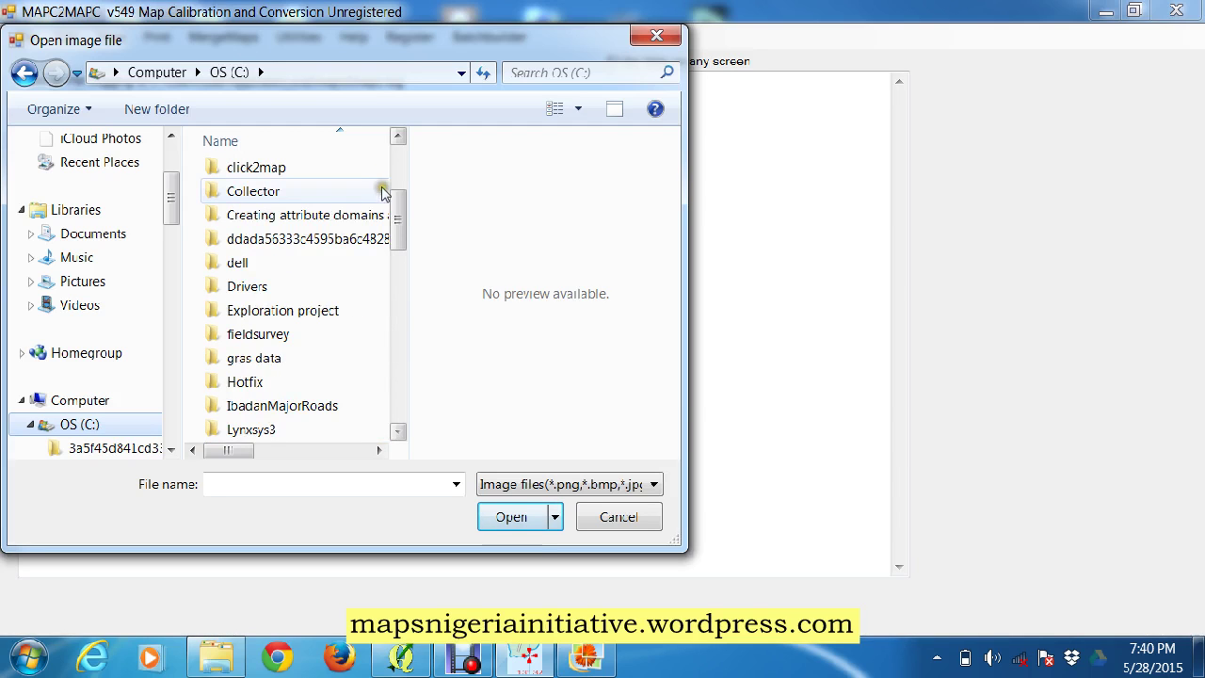
click(393, 165)
click(392, 164)
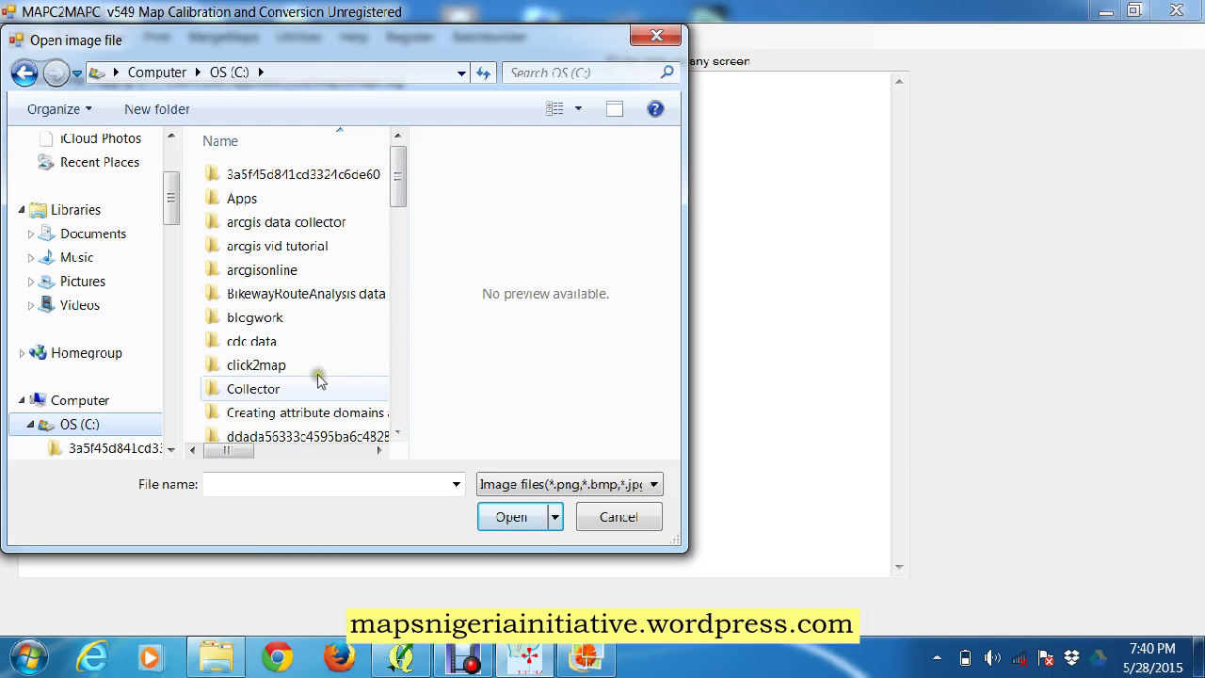
double_click(281, 318)
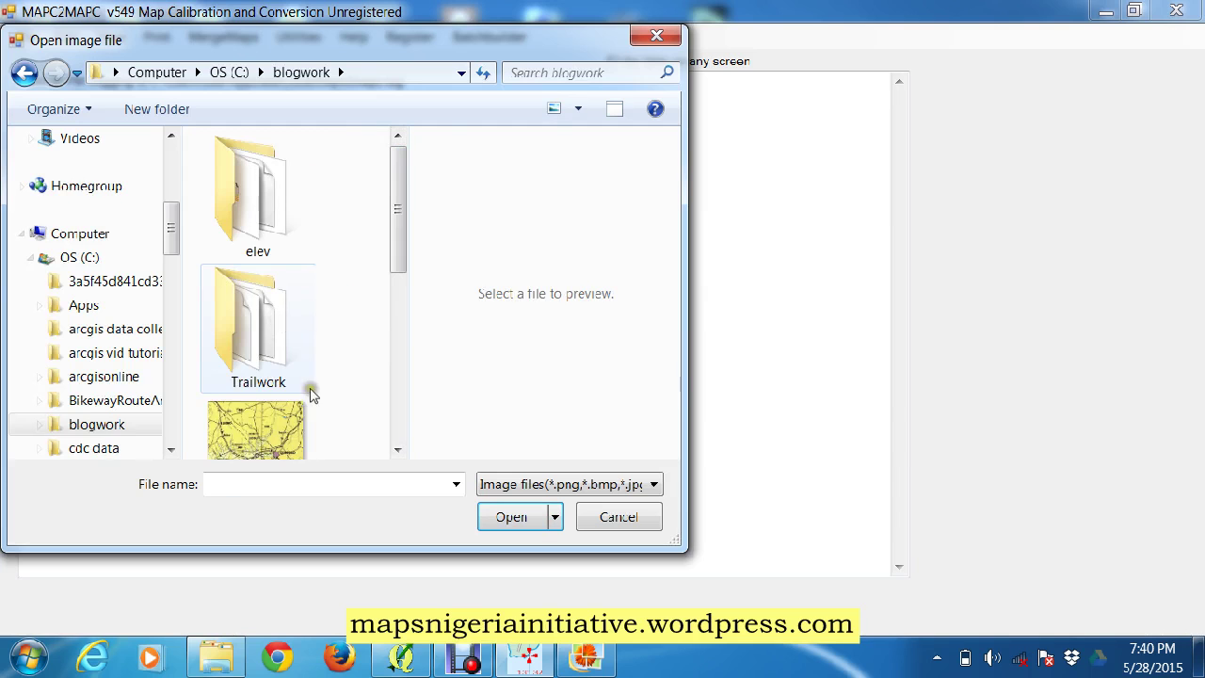
click(282, 419)
click(504, 518)
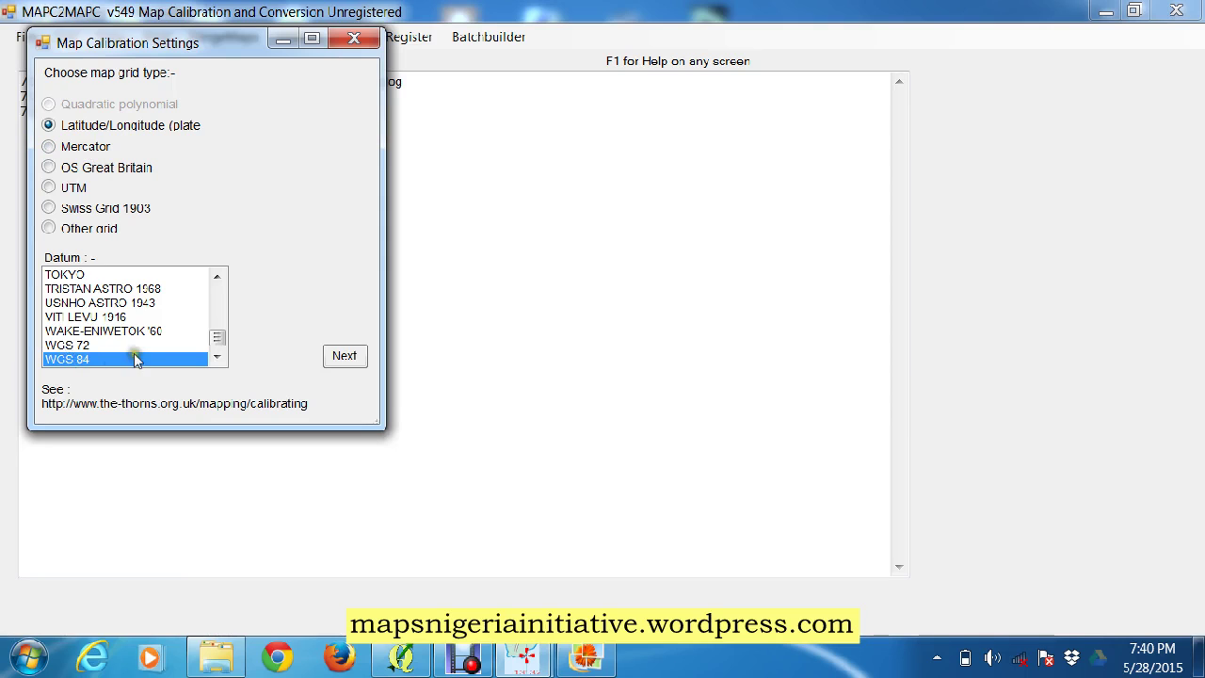
click(341, 354)
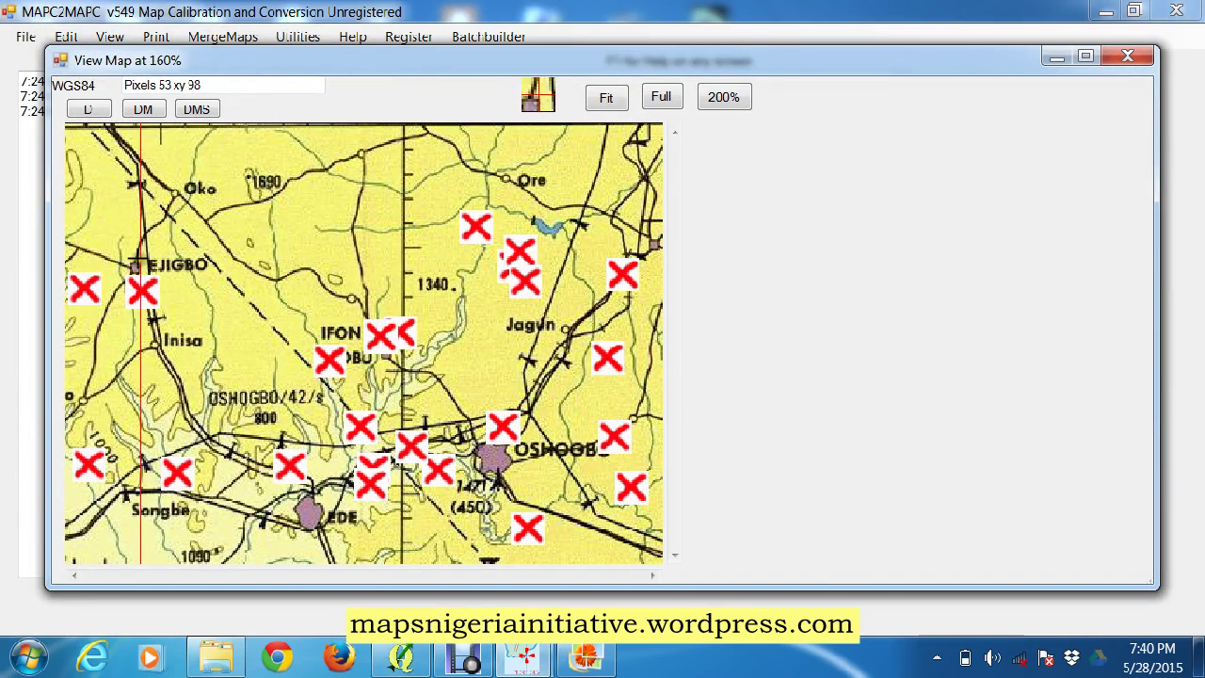
- Add the first calibration point at Ejigbo with latitude 7° 54' 00.32'' N and longitude 4° 18' 56.55'' E
click(135, 268)
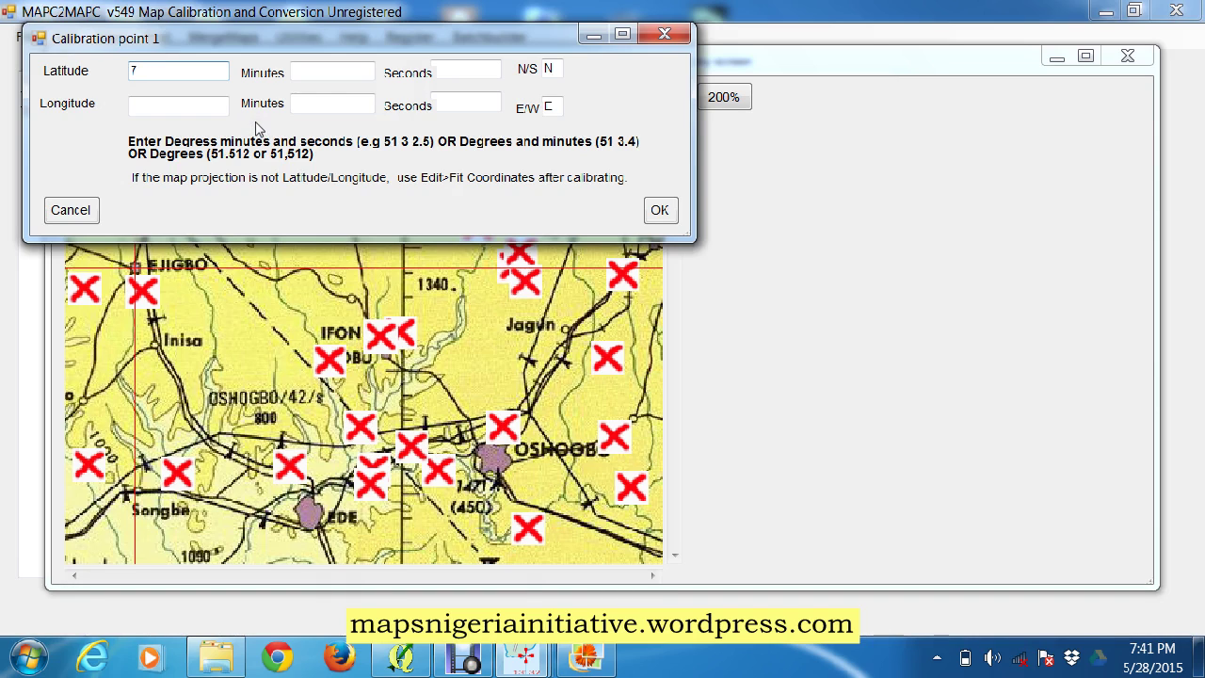
key(Tab)
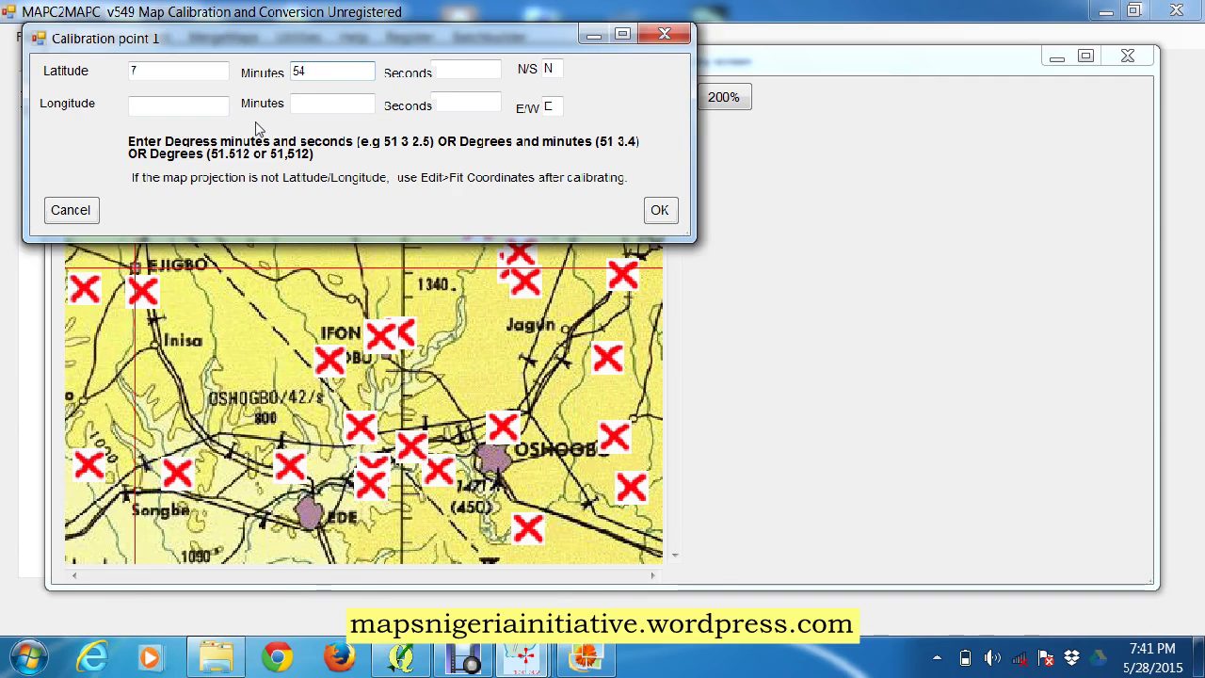
key(Tab)
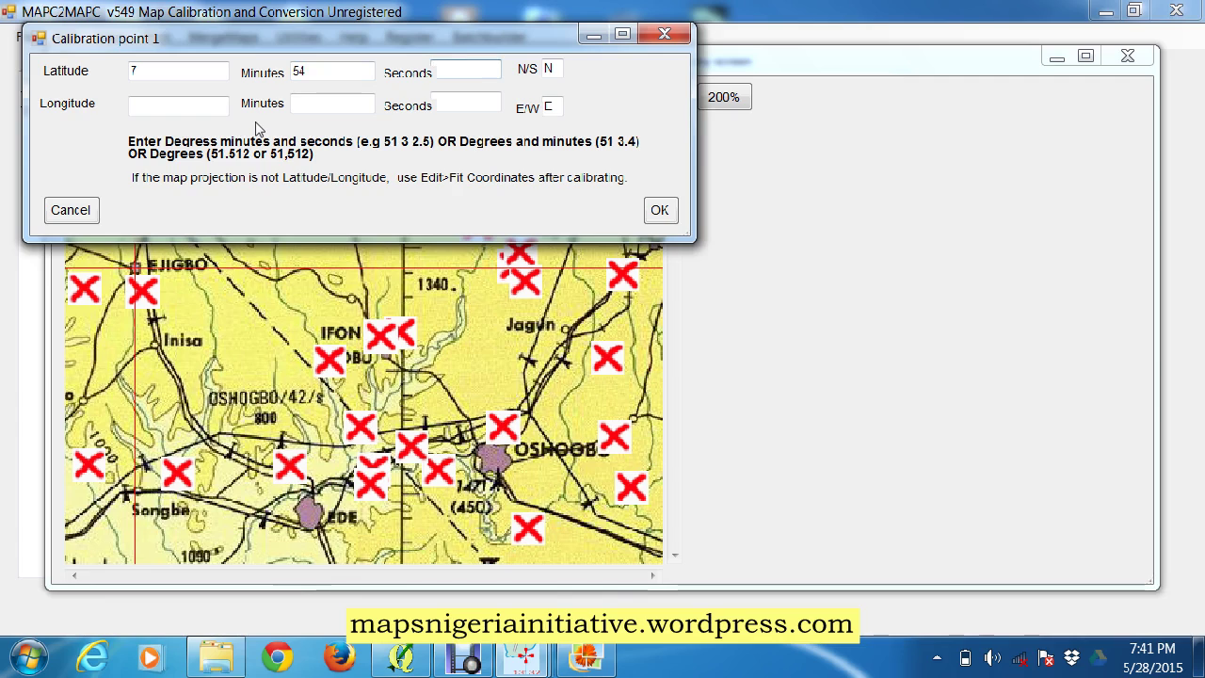
text(00.32)
click(153, 101)
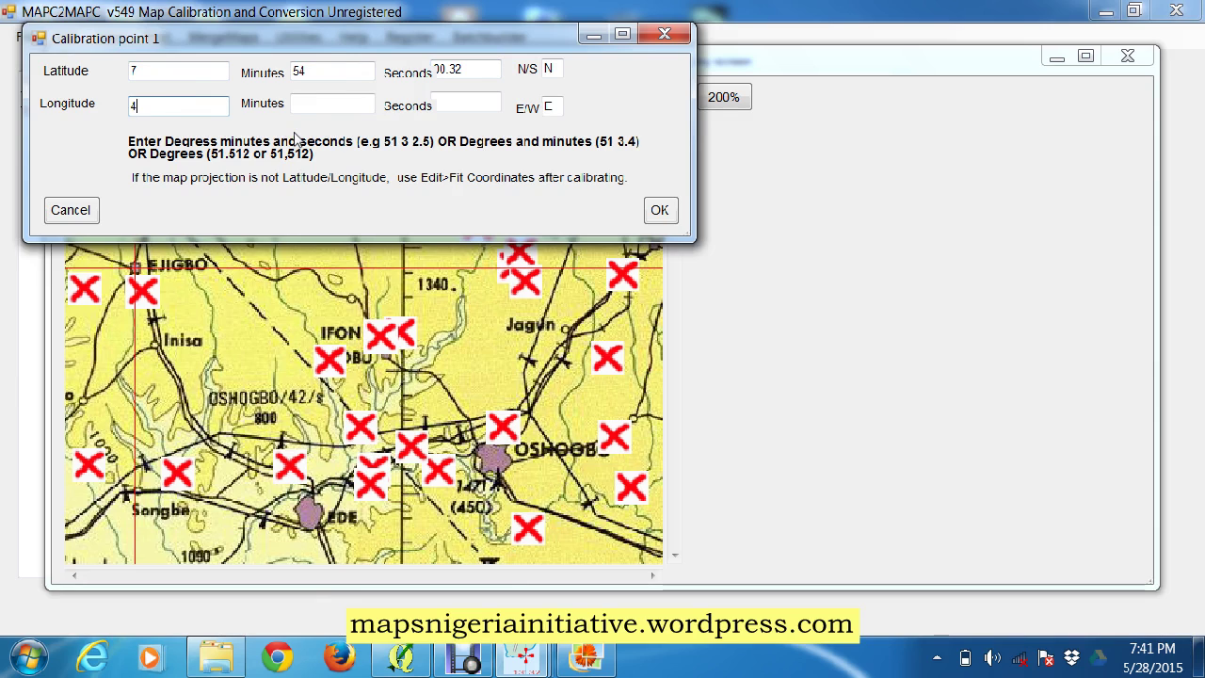
click(310, 104)
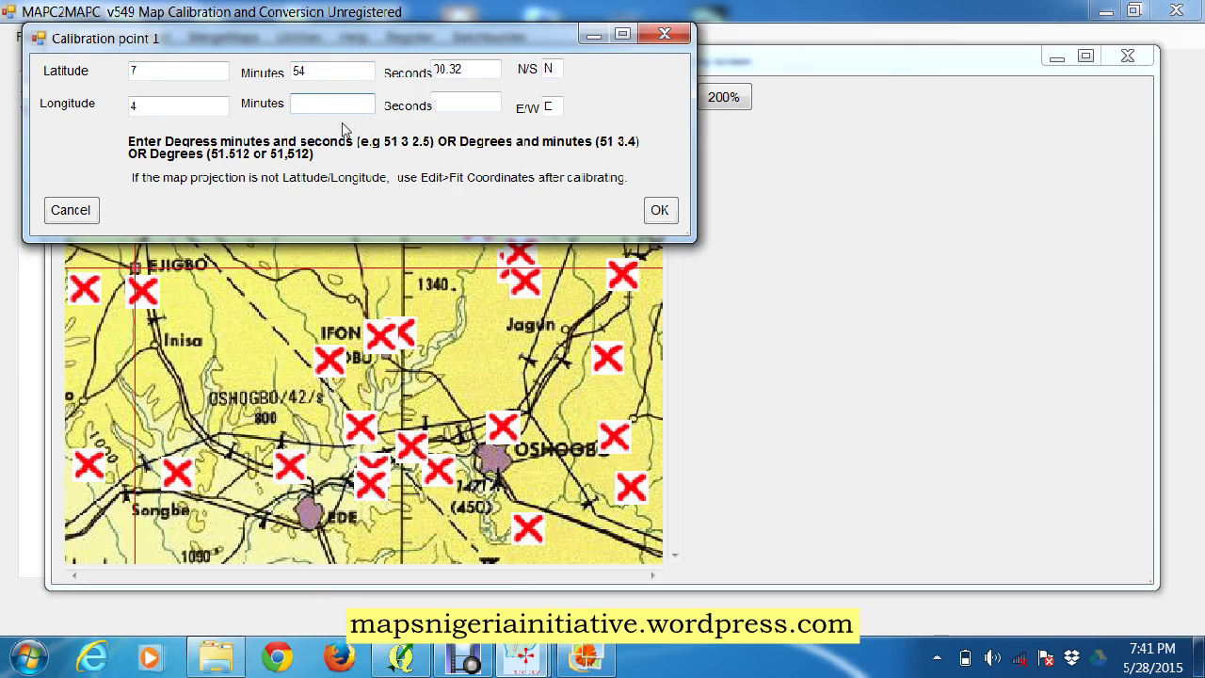
text(18)
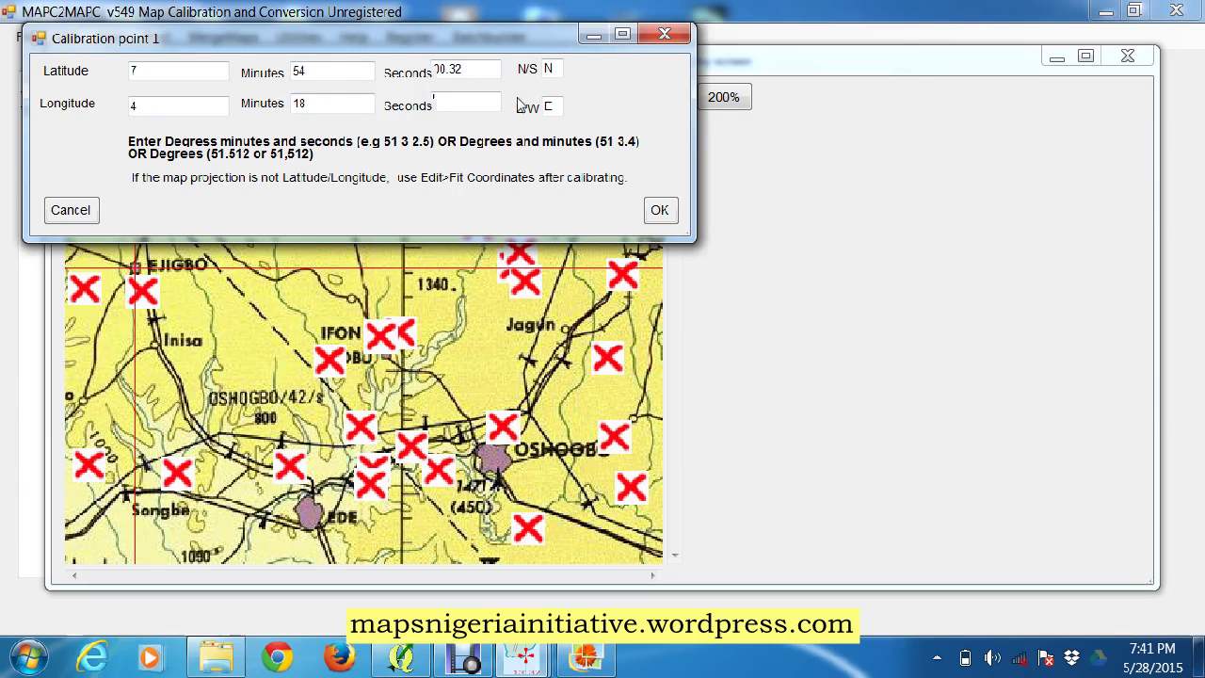
text(56.55)
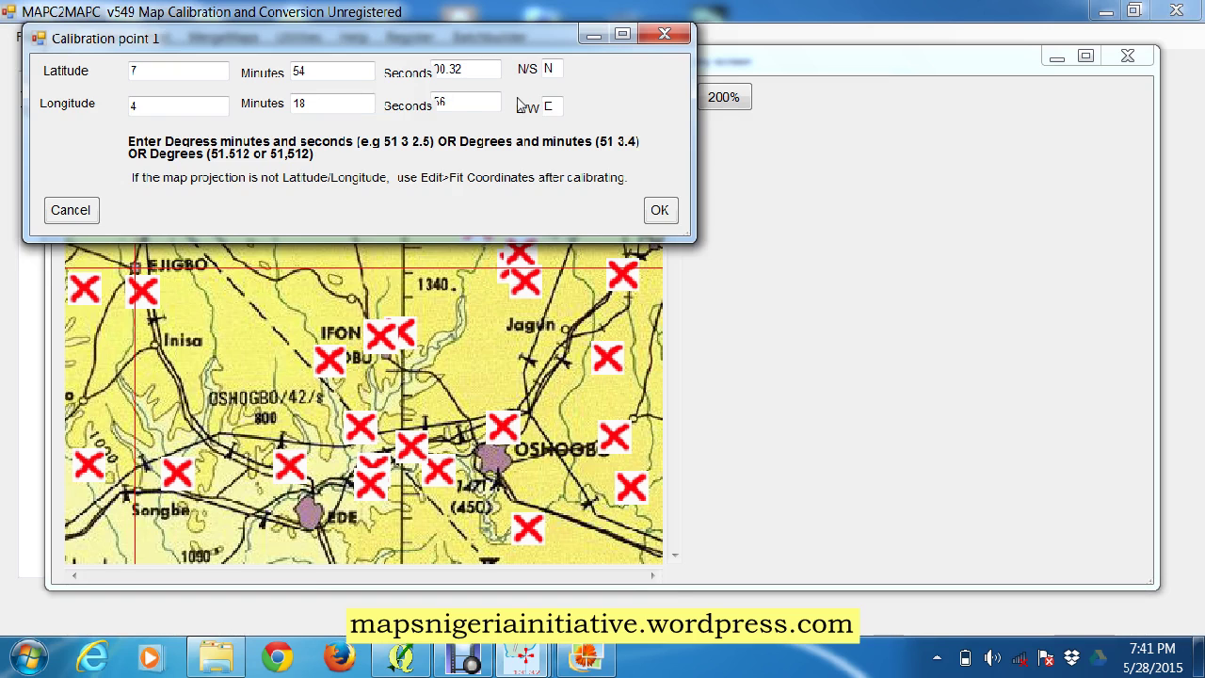
click(659, 210)
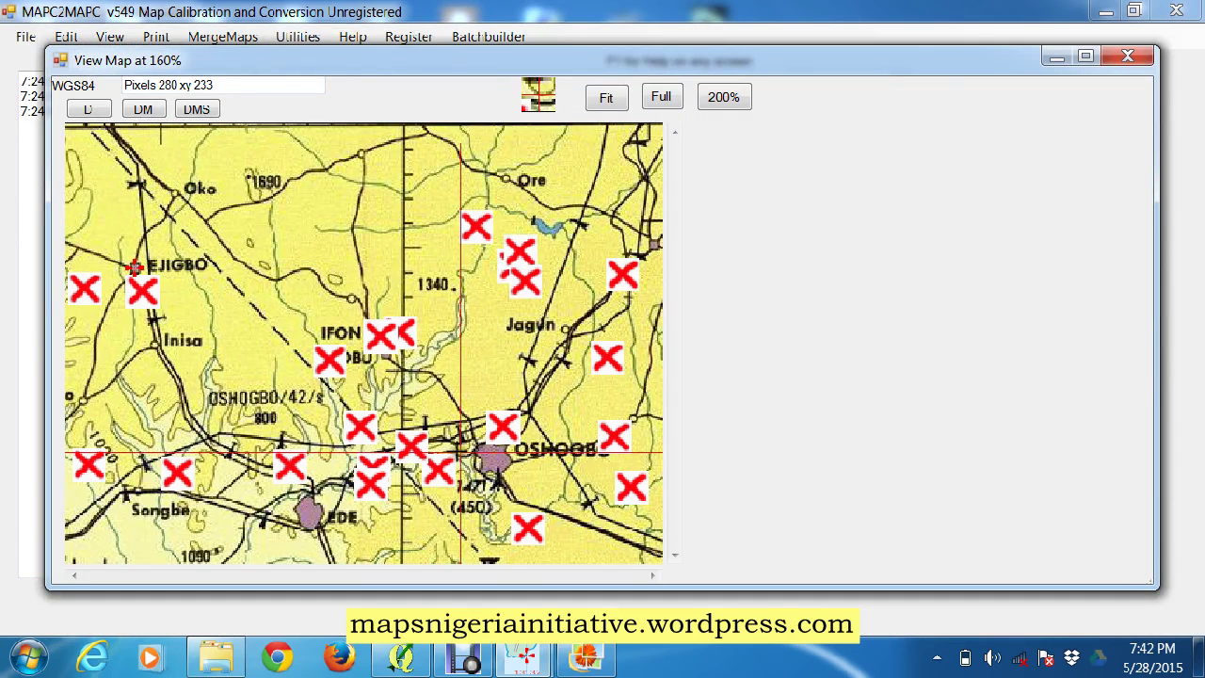
- Place the second calibration point at Oshogbo and set its latitude to 7° 46' 04.28'' N
click(494, 459)
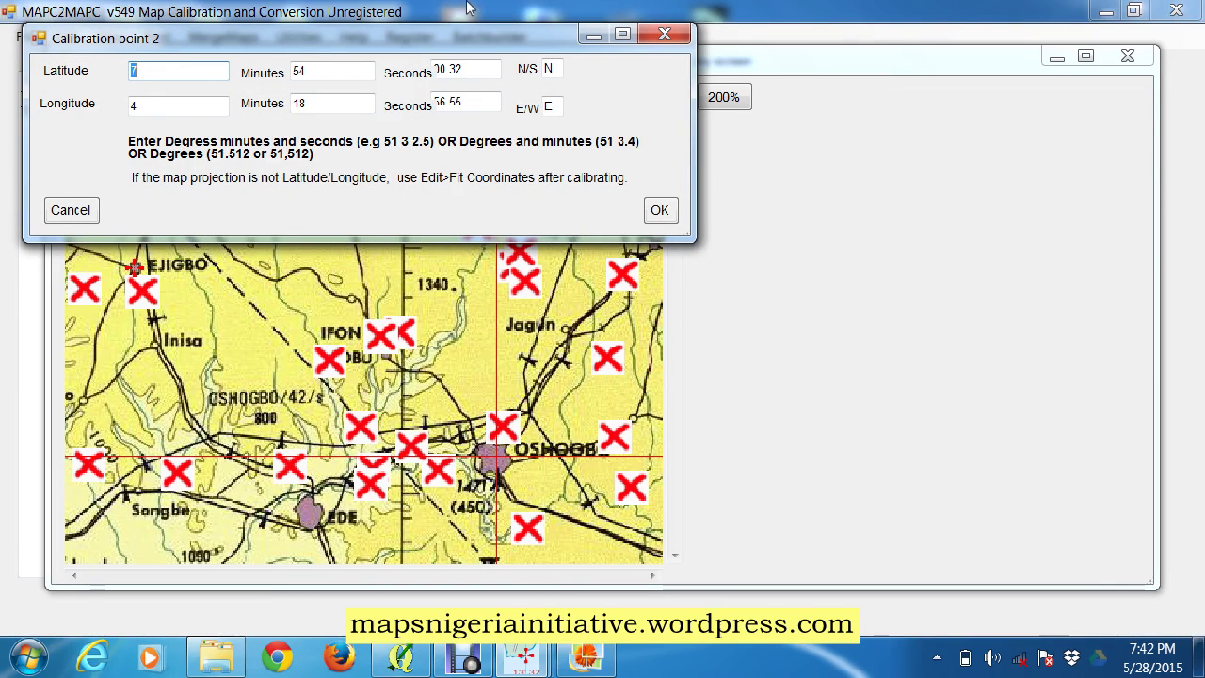
click(325, 69)
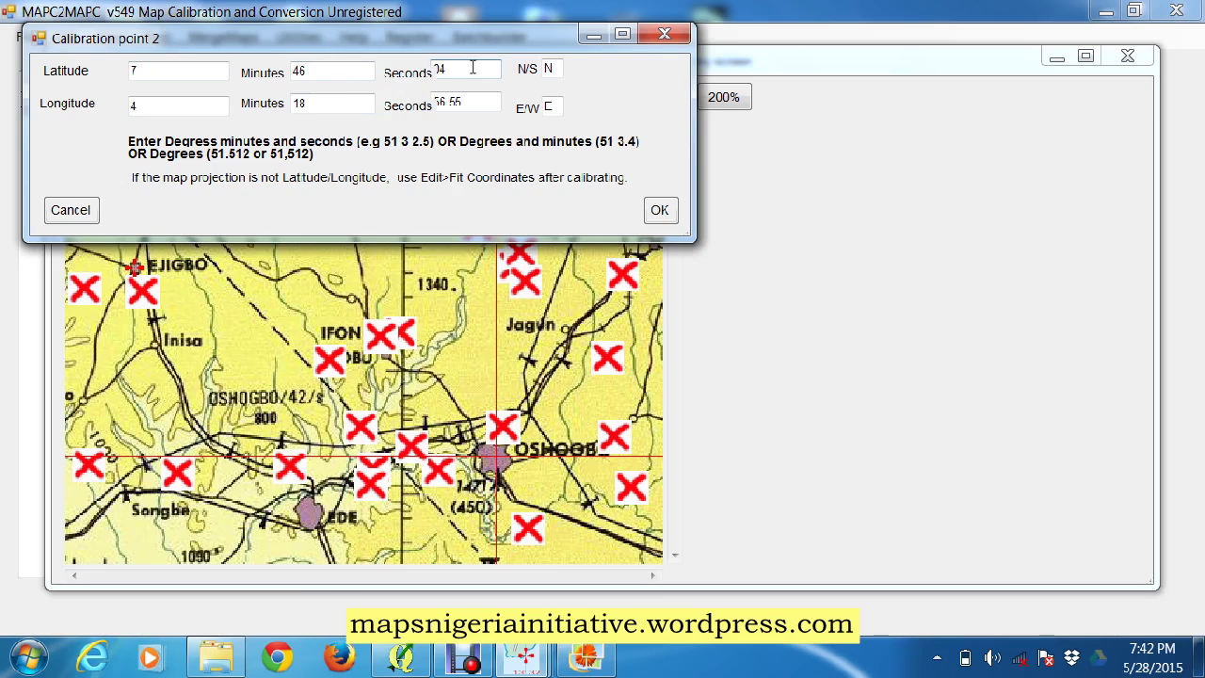
text(2)
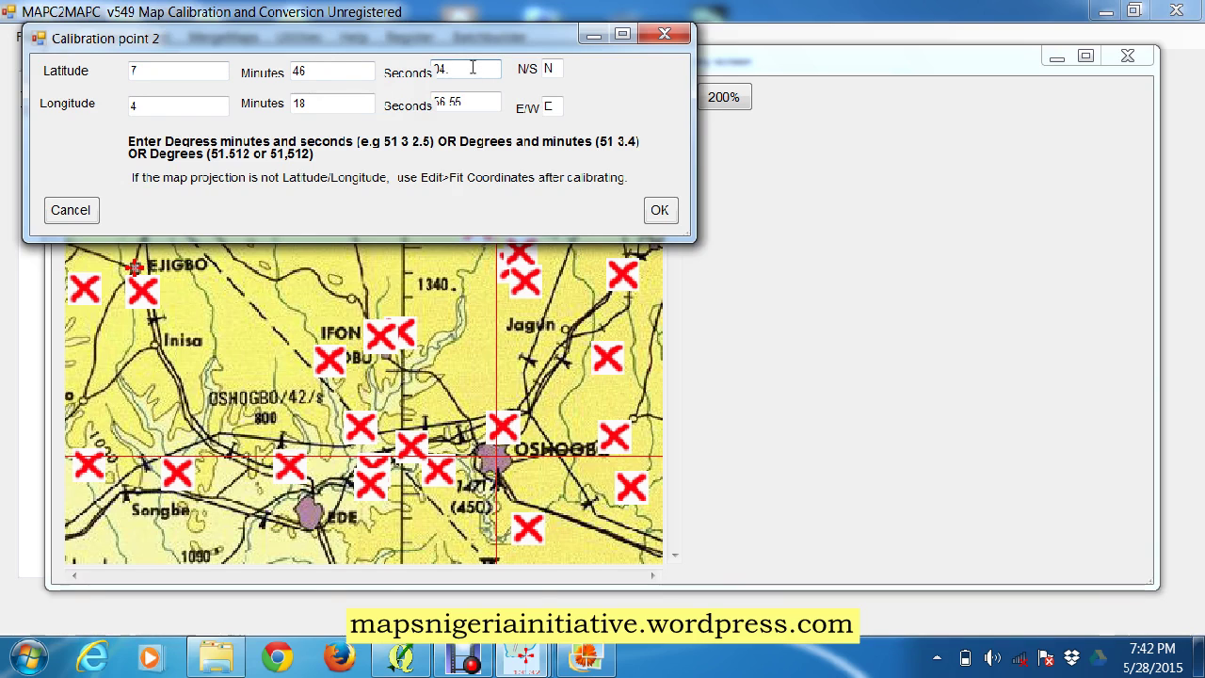
text(8)
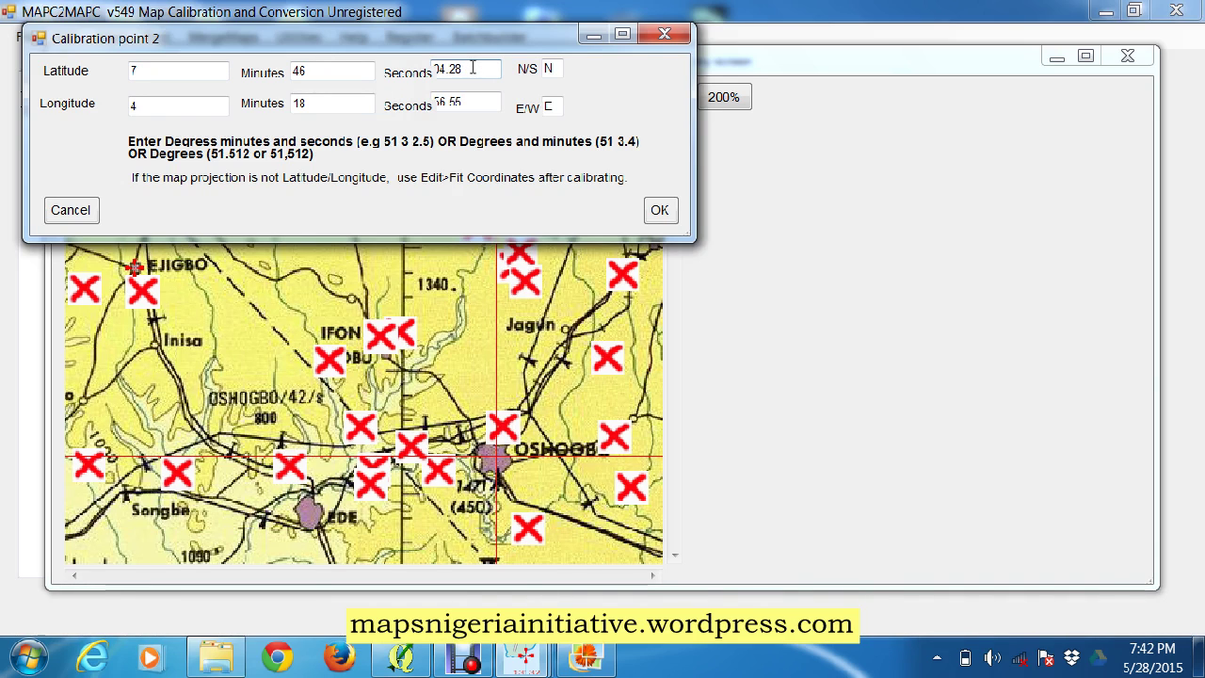
- Set the Oshogbo point's longitude to 4° 34' 00.36'' E, accept the point and finish the calibration
click(334, 103)
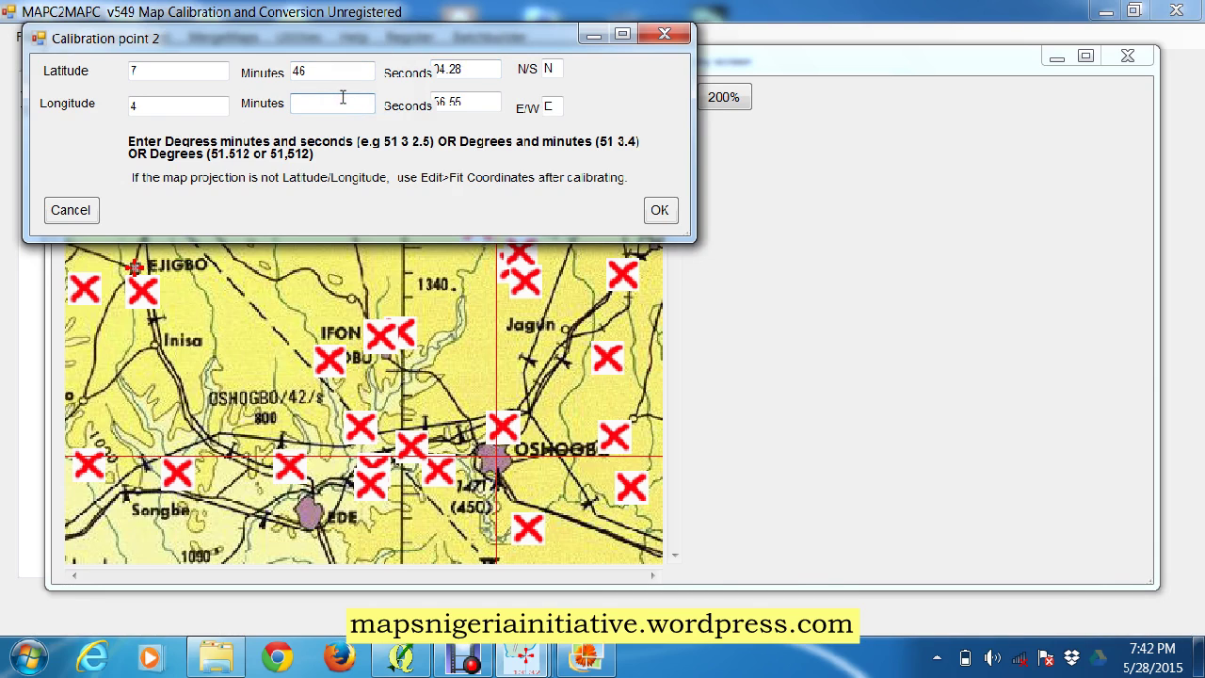
text(33)
click(456, 101)
key(BackSpace)
key(BackSpace)
key(BackSpace)
key(BackSpace)
click(335, 104)
click(448, 106)
text(00.36)
click(660, 211)
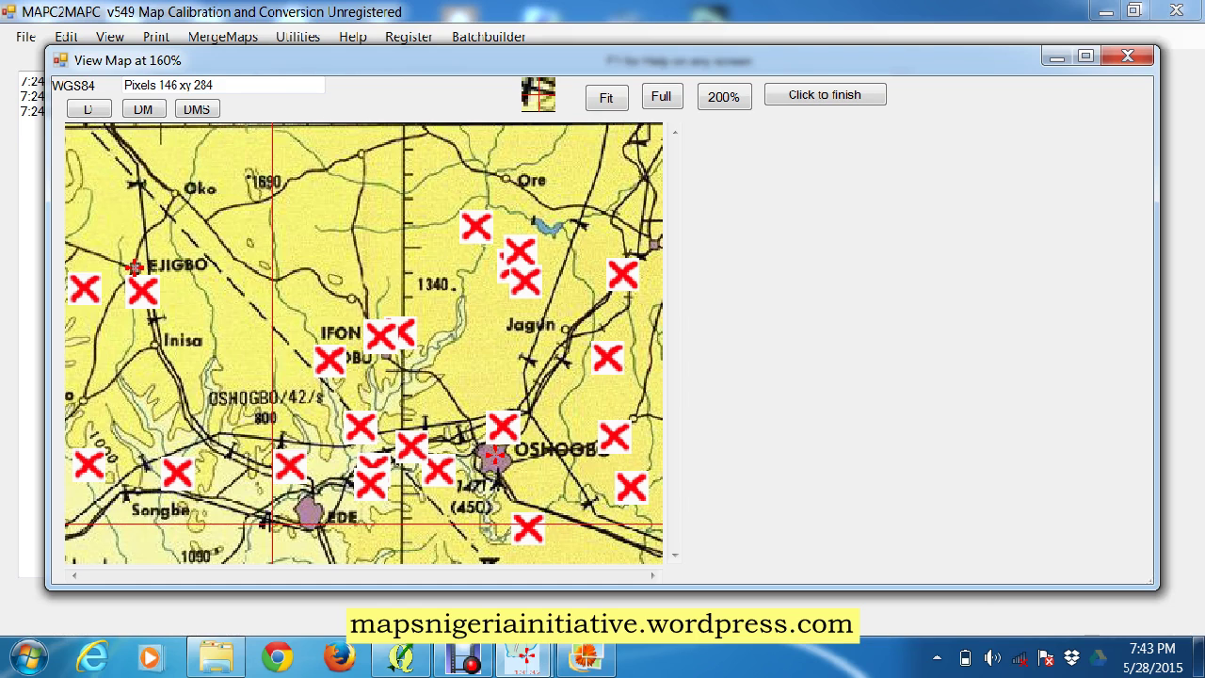
click(821, 98)
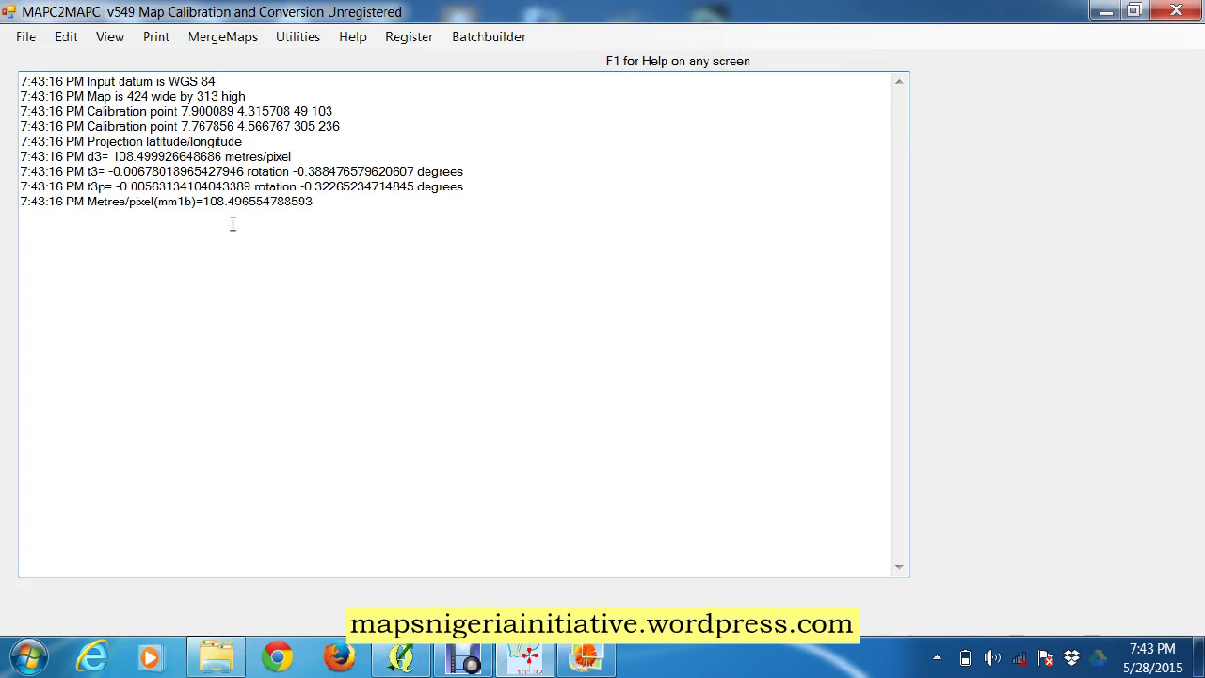
- Write the calibrated map out as a GeoTIFF, viewing the map with its calibration points before and after the export
click(109, 36)
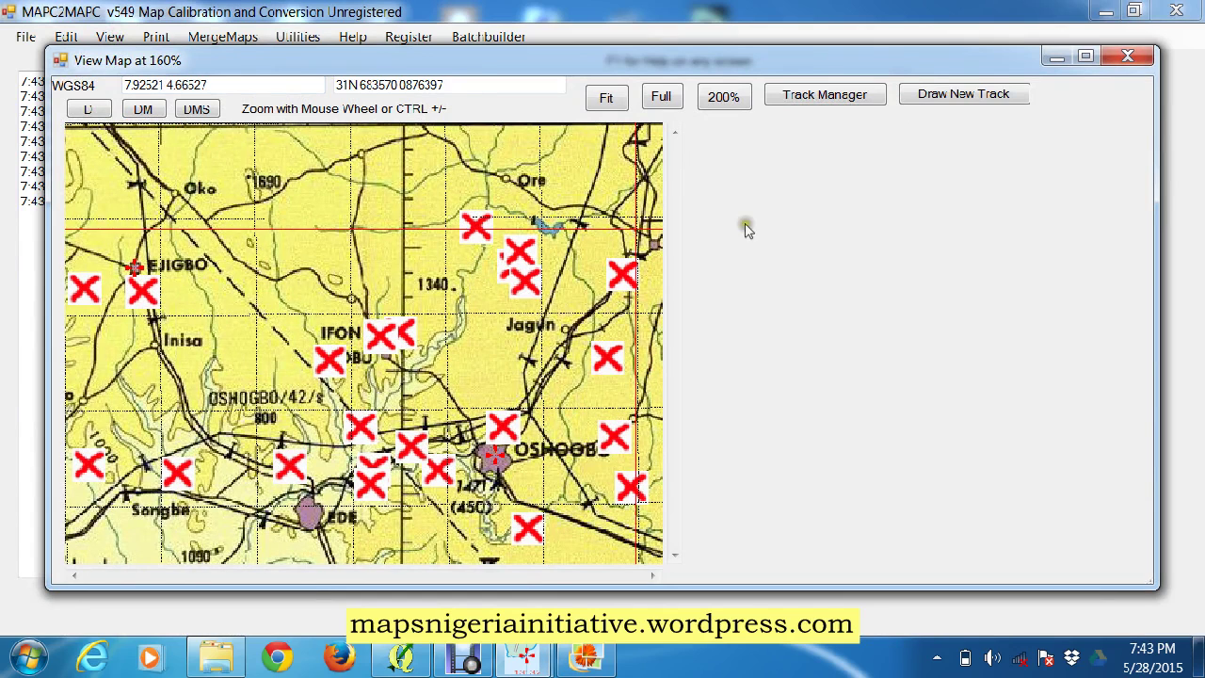
click(1127, 58)
click(25, 36)
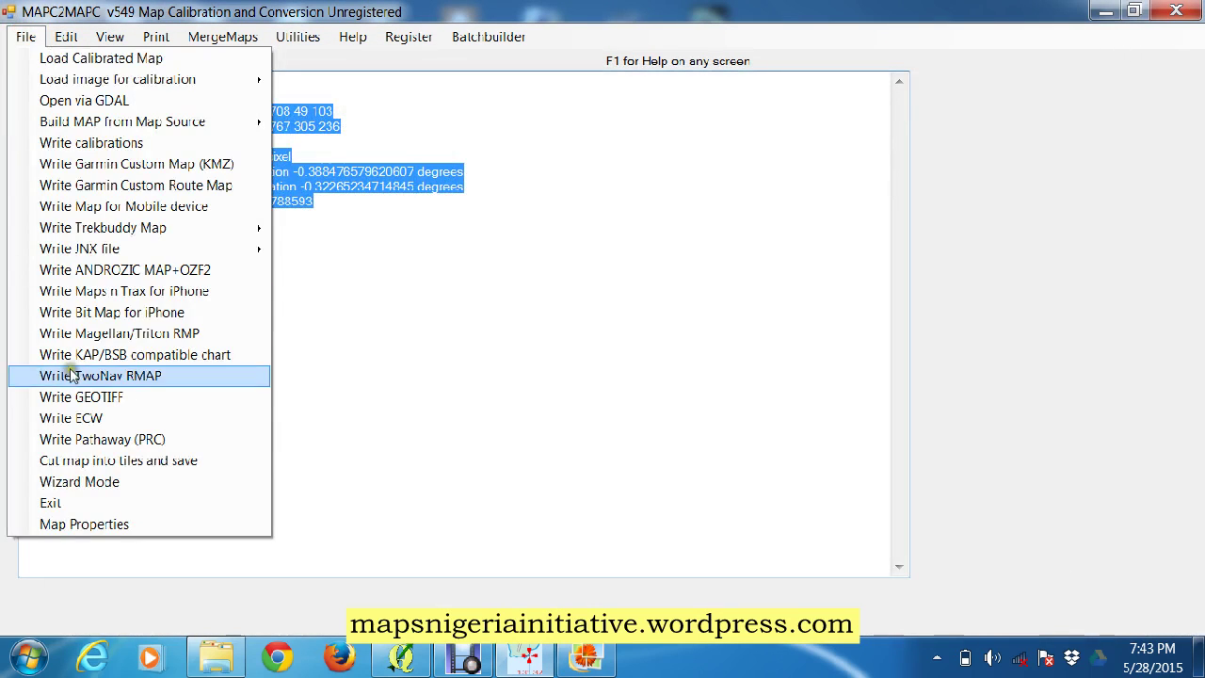
click(79, 399)
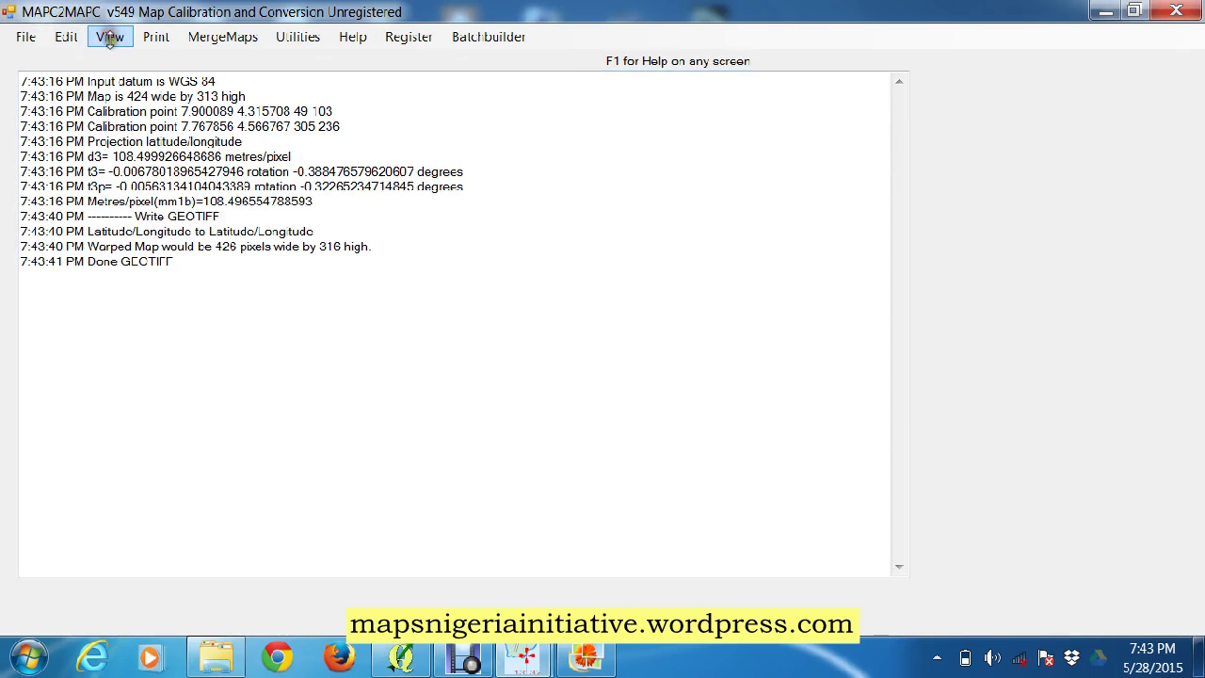
click(110, 37)
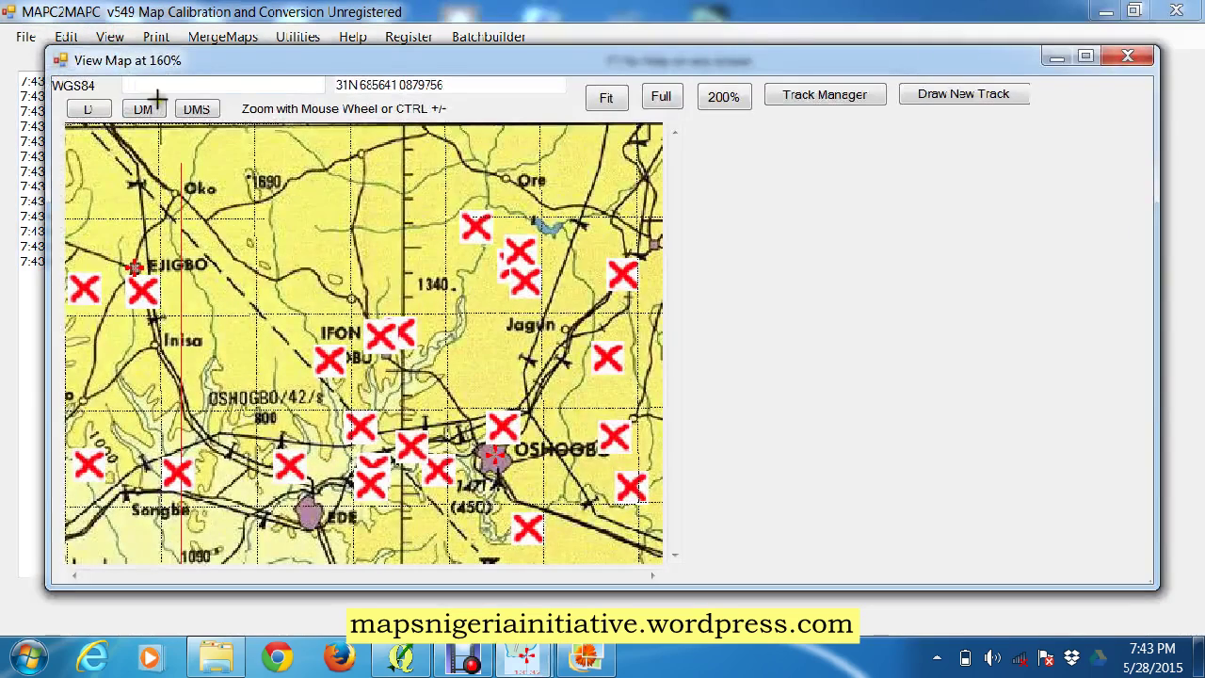
click(1126, 58)
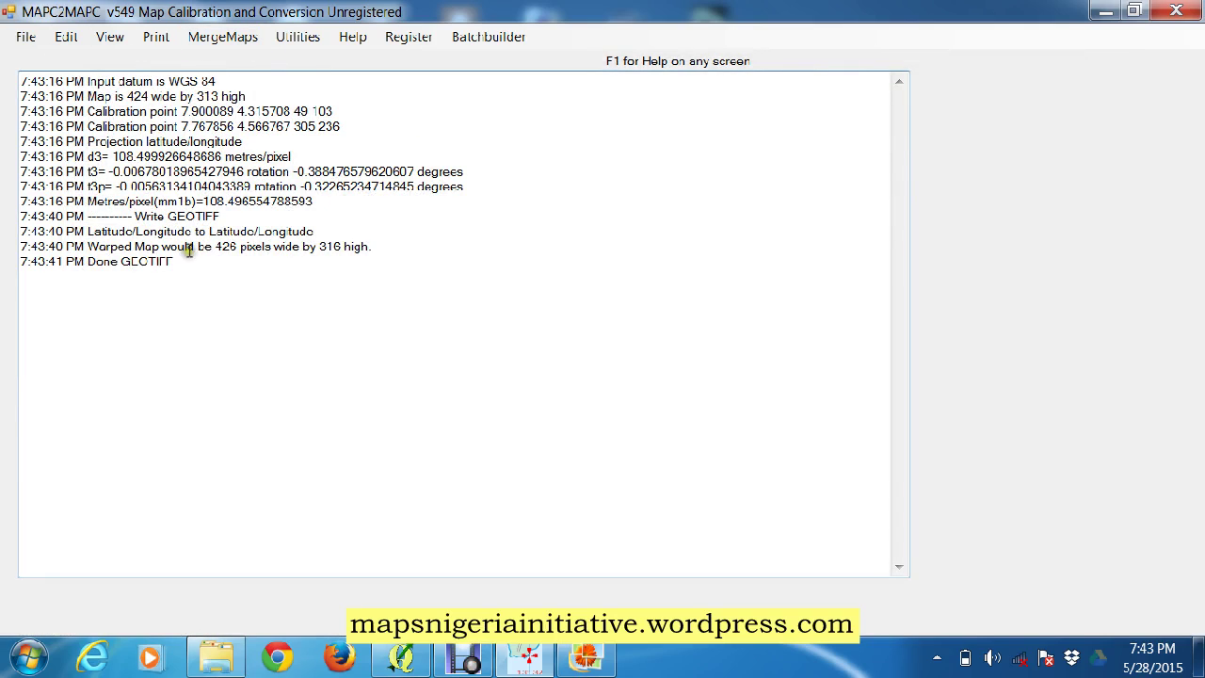
- Minimize the calibration program, close the Ejigbomap.jpg photo view and select Ejigbomap.tif in the blogwork folder
click(1106, 12)
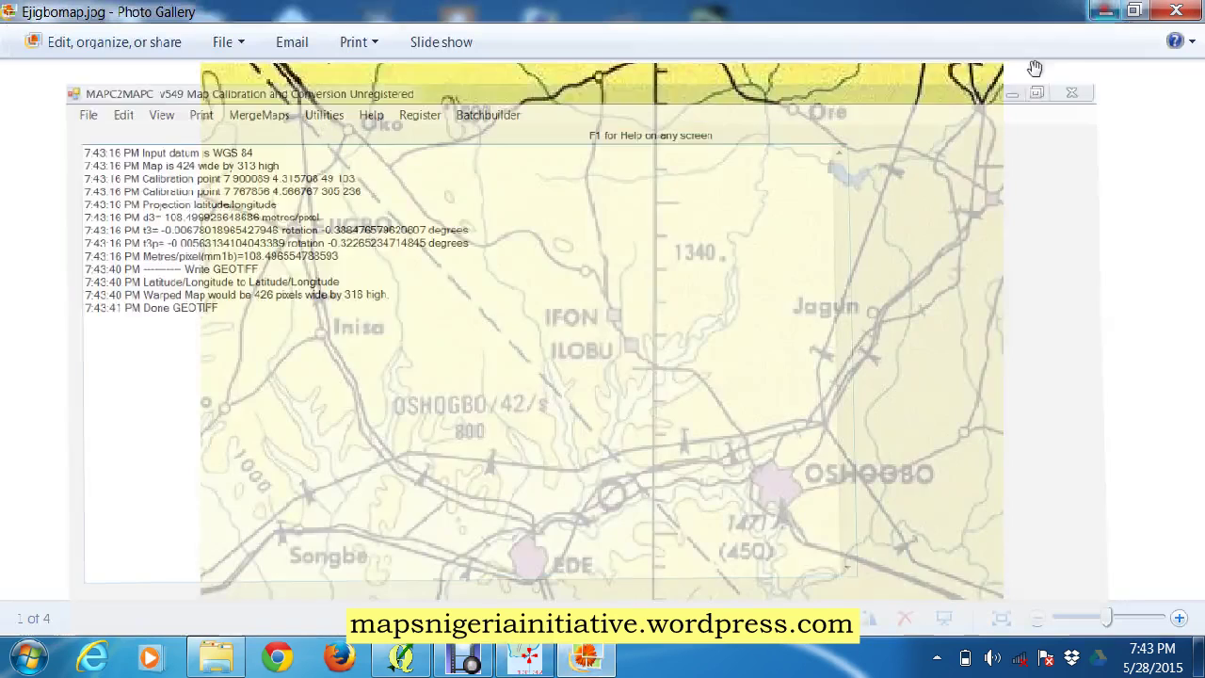
click(1176, 10)
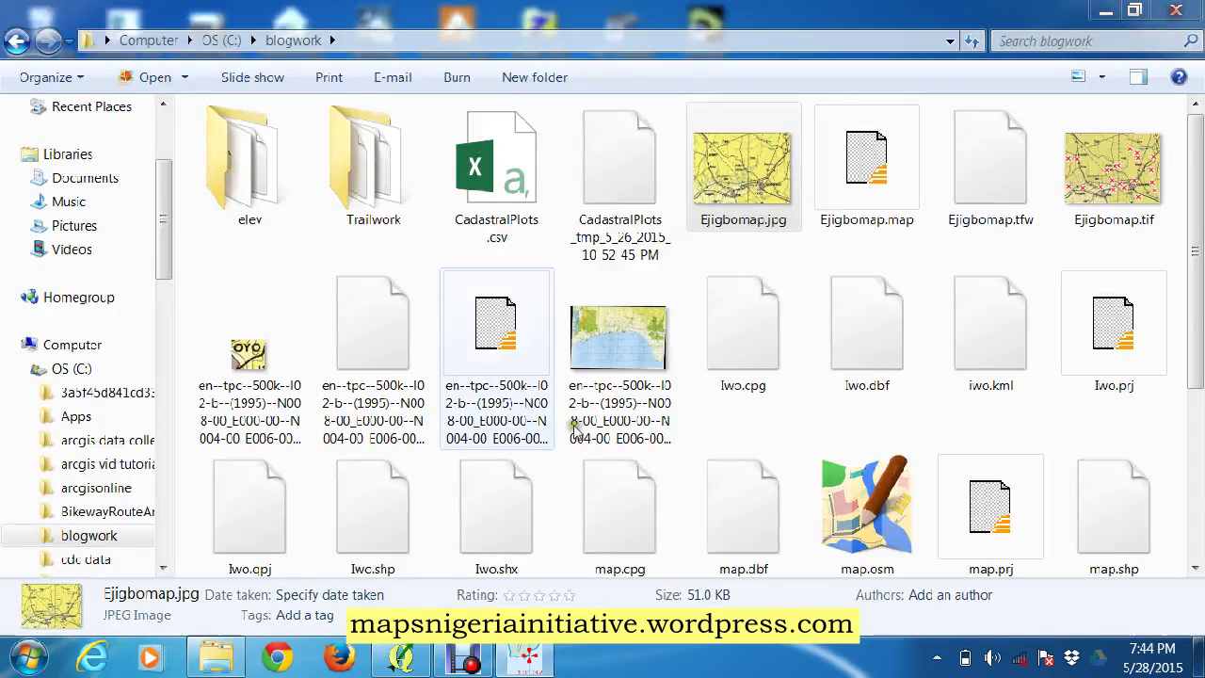
click(1099, 191)
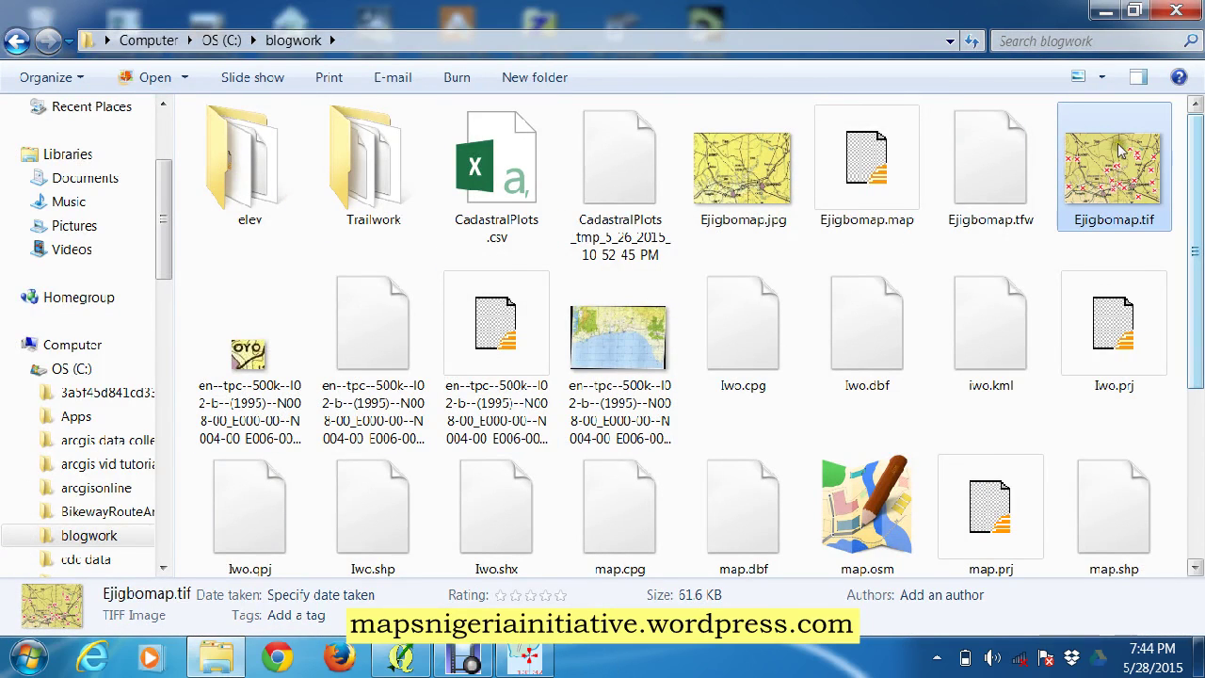
- Switch to QGIS and start a new empty project, discarding the changes to the current one
click(402, 657)
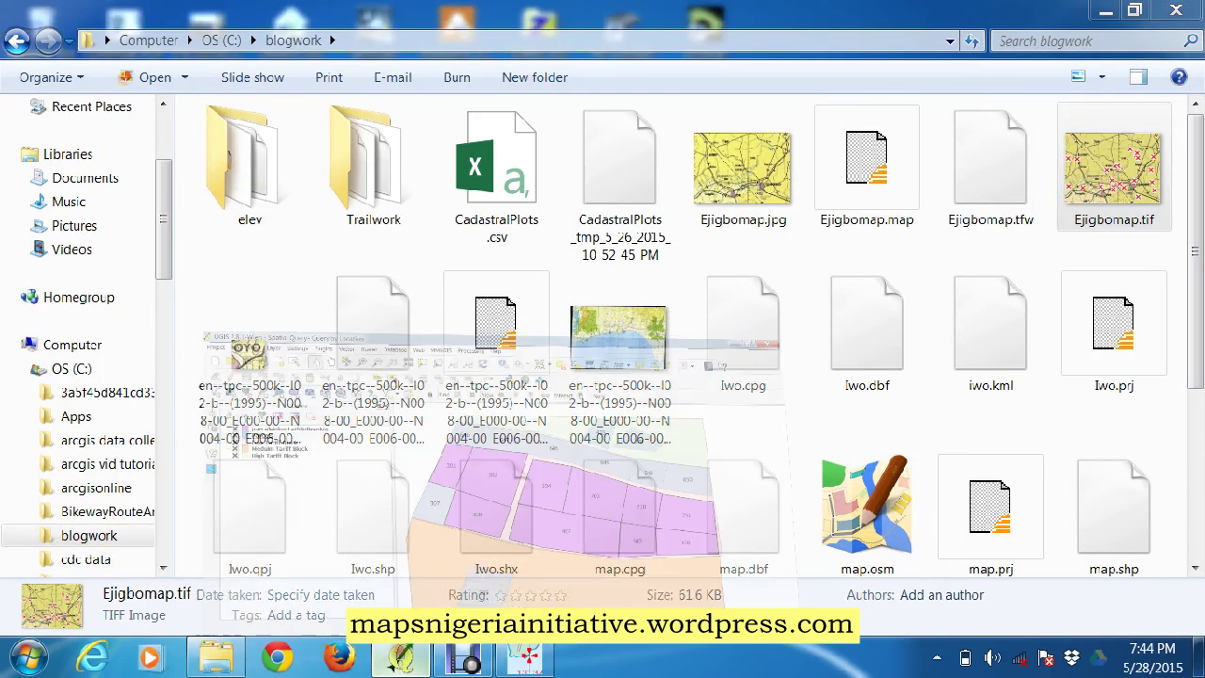
click(25, 63)
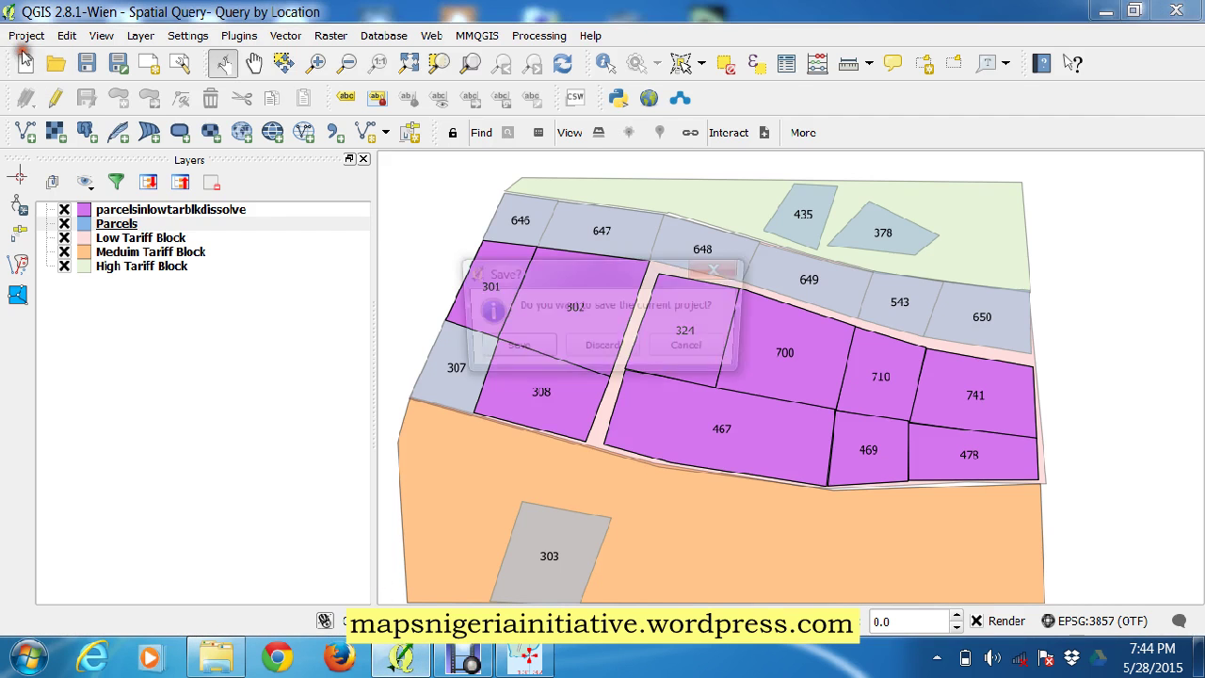
click(578, 348)
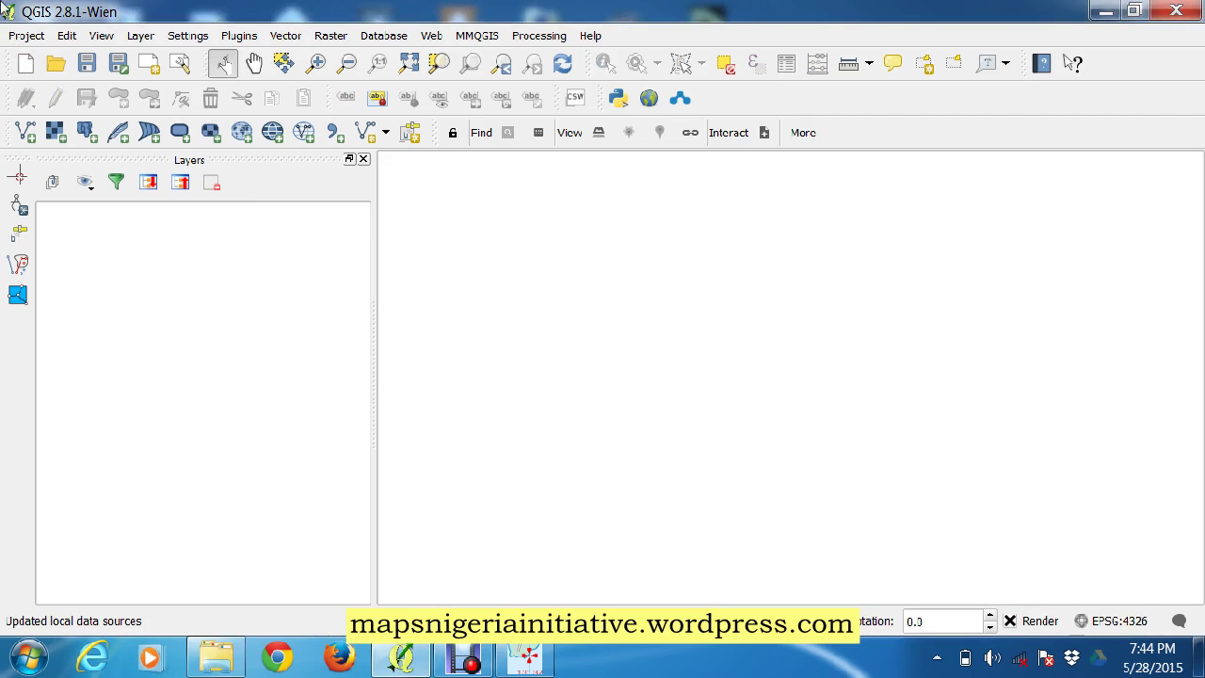
- Add Ejigbomap.tif from the blogwork folder to the project as a raster layer
click(53, 133)
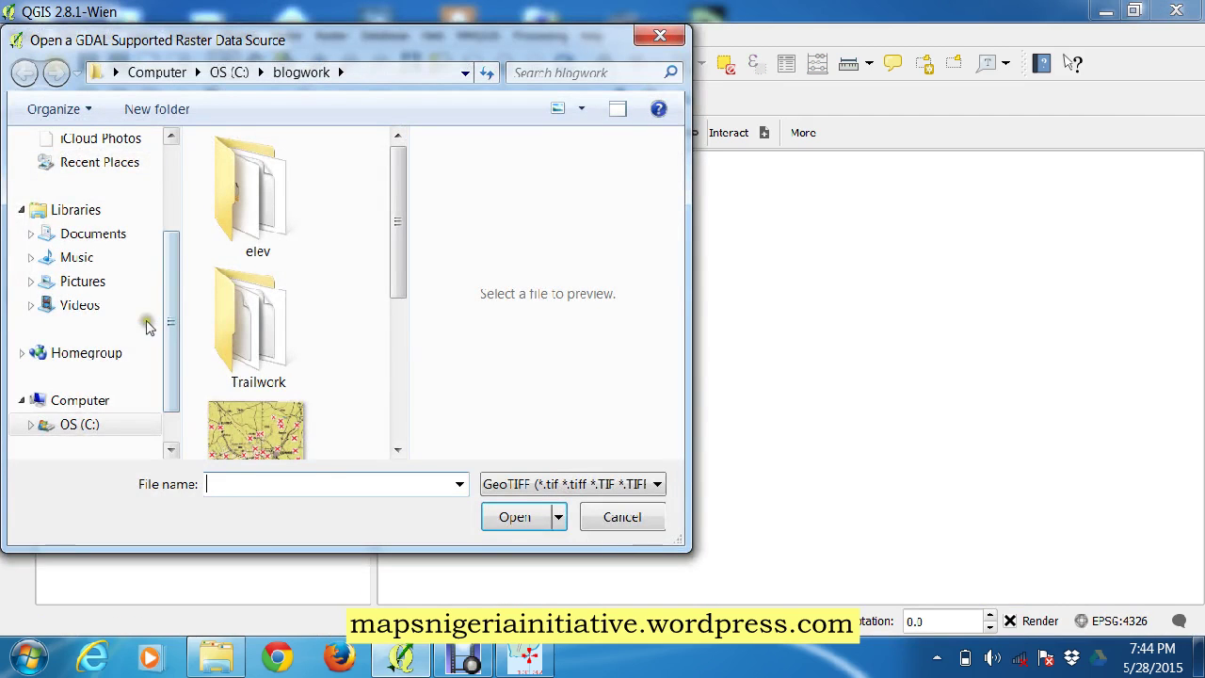
click(398, 428)
click(398, 411)
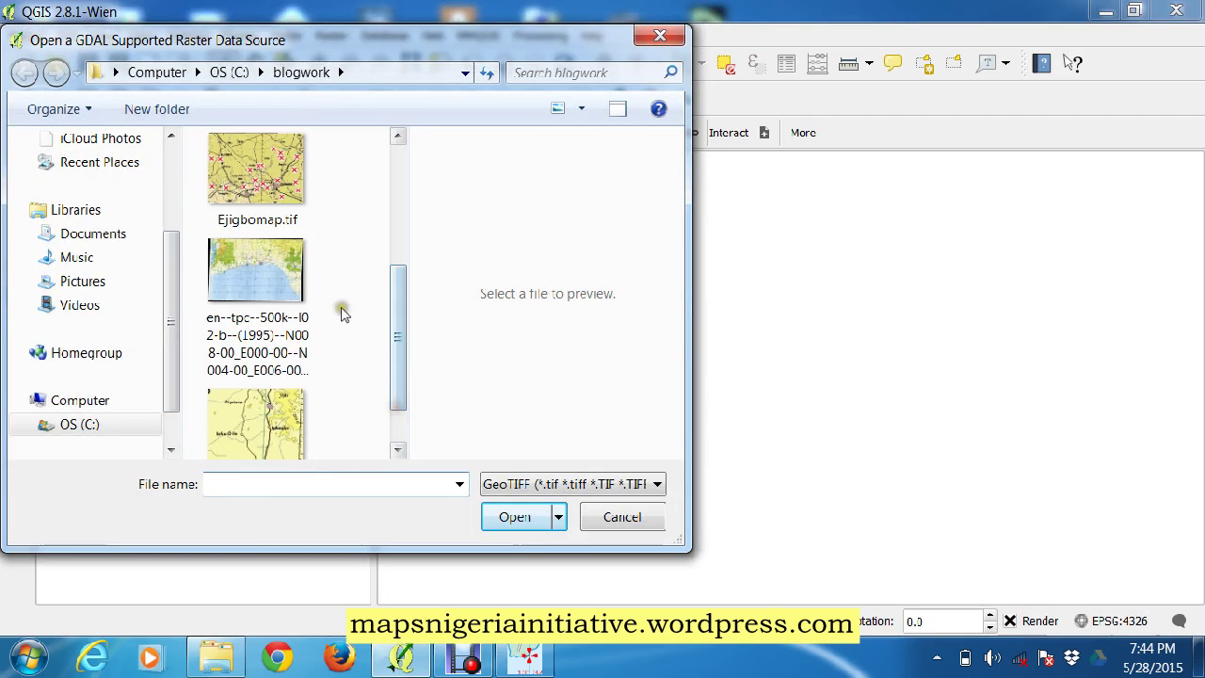
click(249, 184)
click(509, 515)
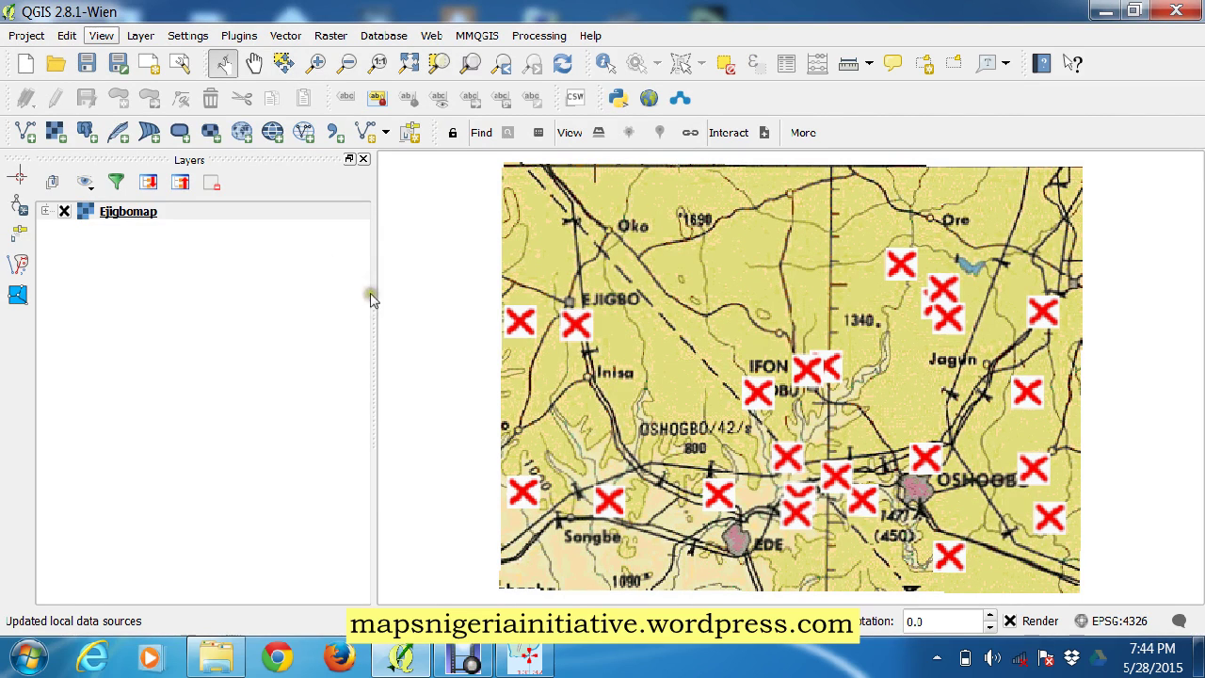
- Set the Ejigbomap layer's coordinate reference system to WGS 84
right_click(132, 214)
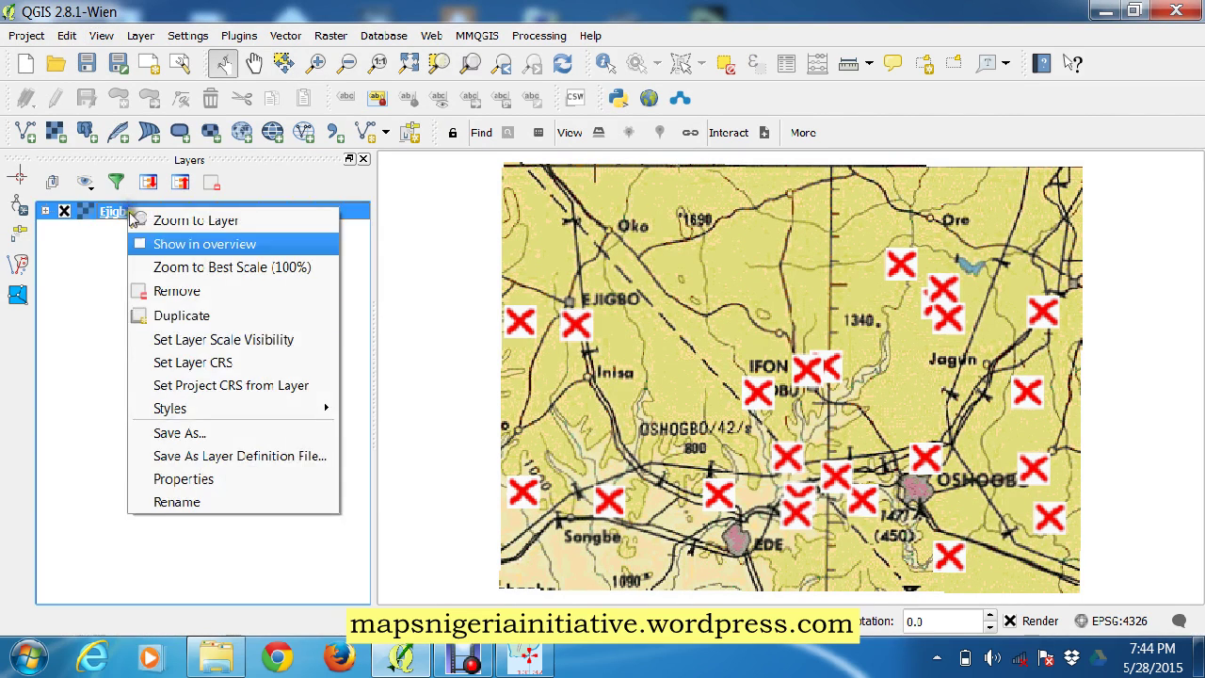
click(208, 362)
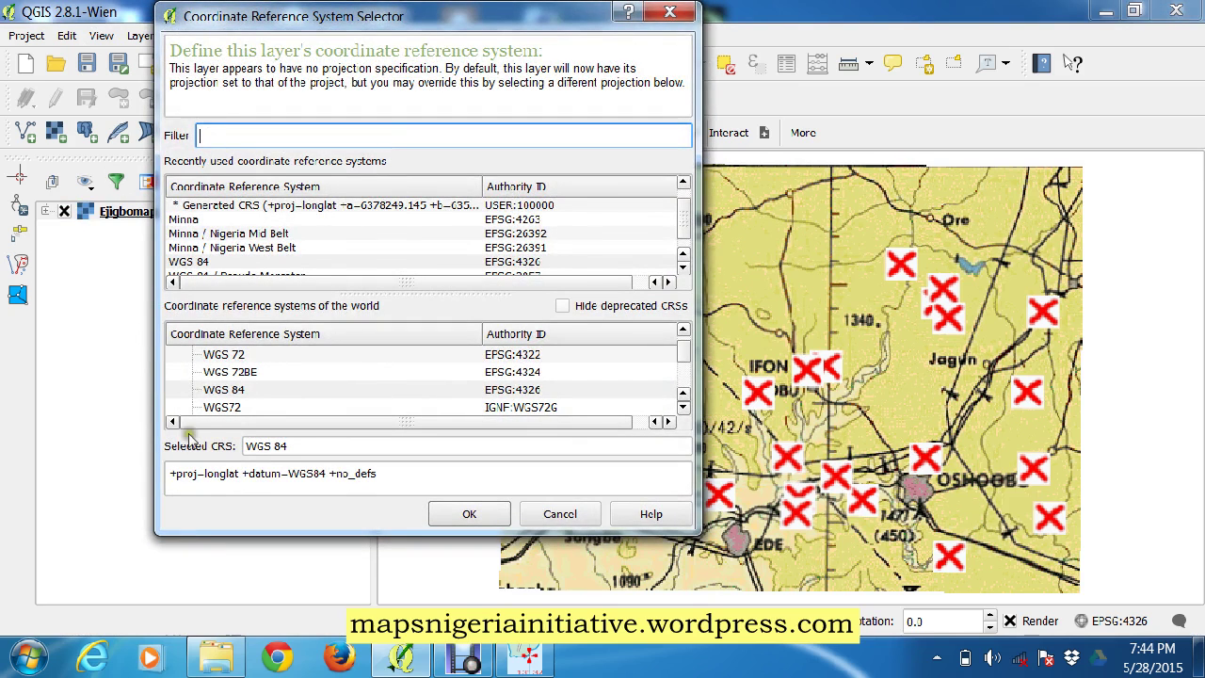
click(458, 520)
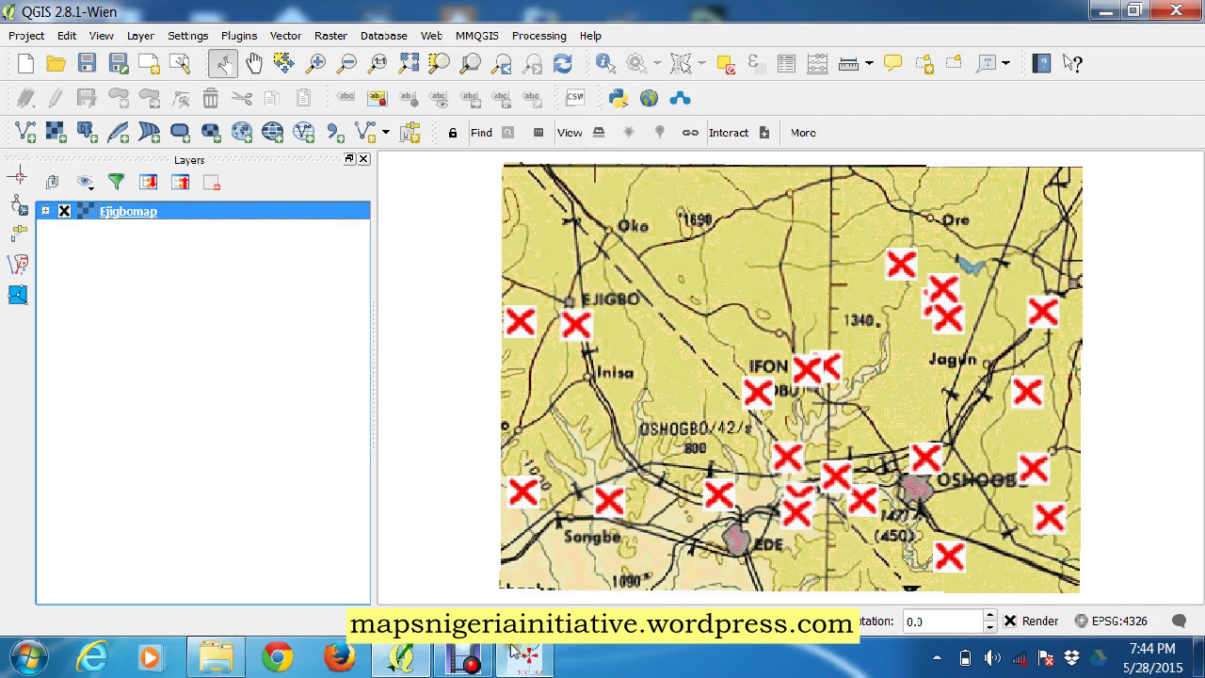
mouse_move(520, 659)
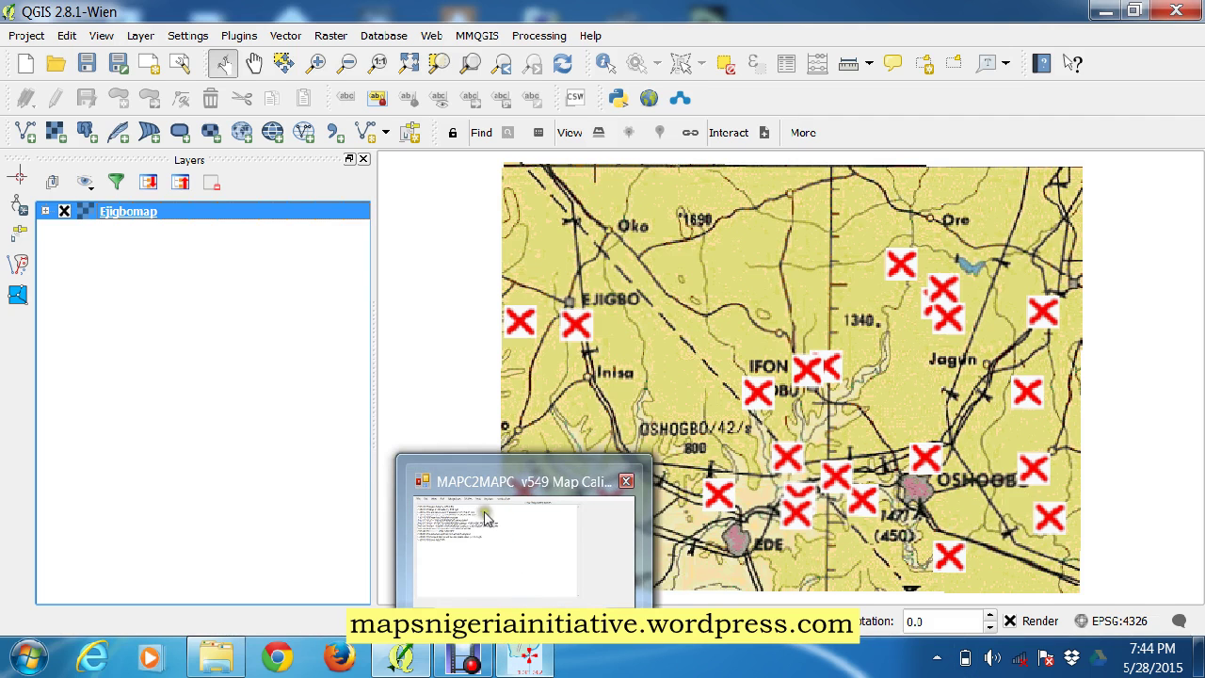
mouse_move(483, 490)
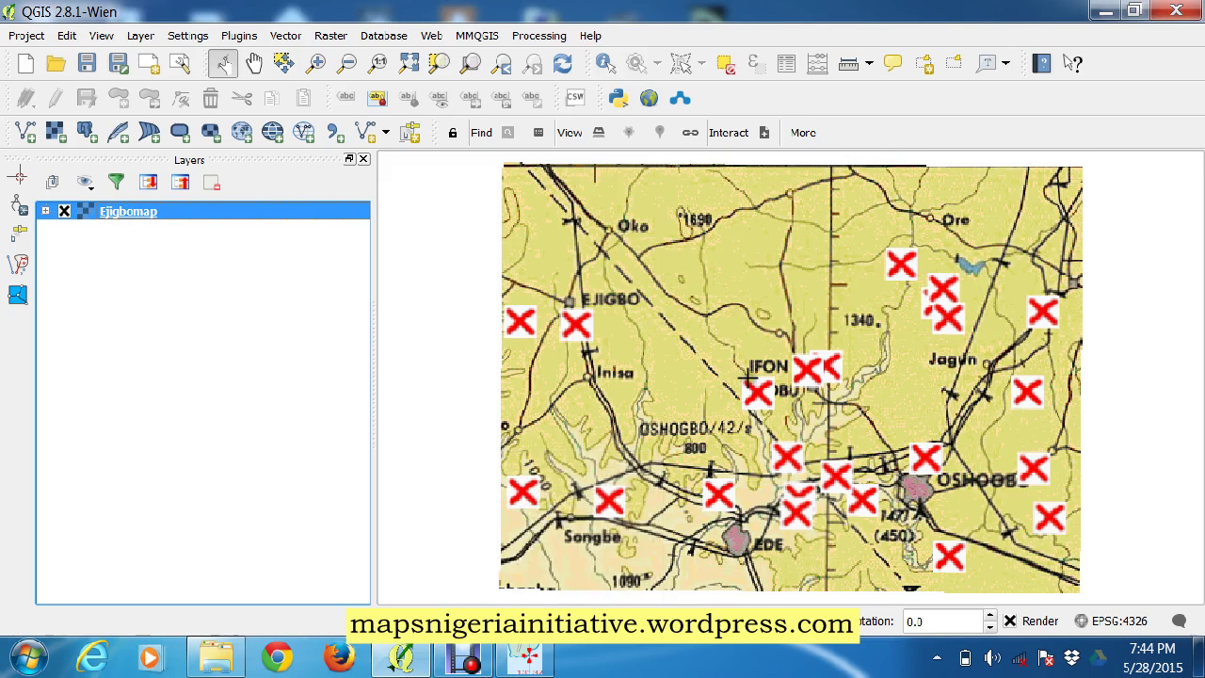